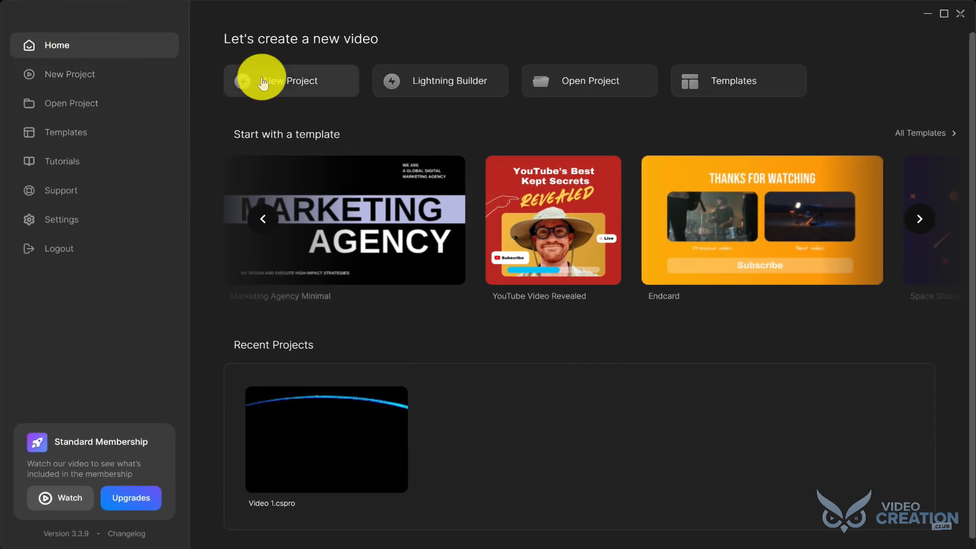
Create a new project and search the Pixabay video library for "intro".
{"action": "left_click", "coordinate": [273, 83]}
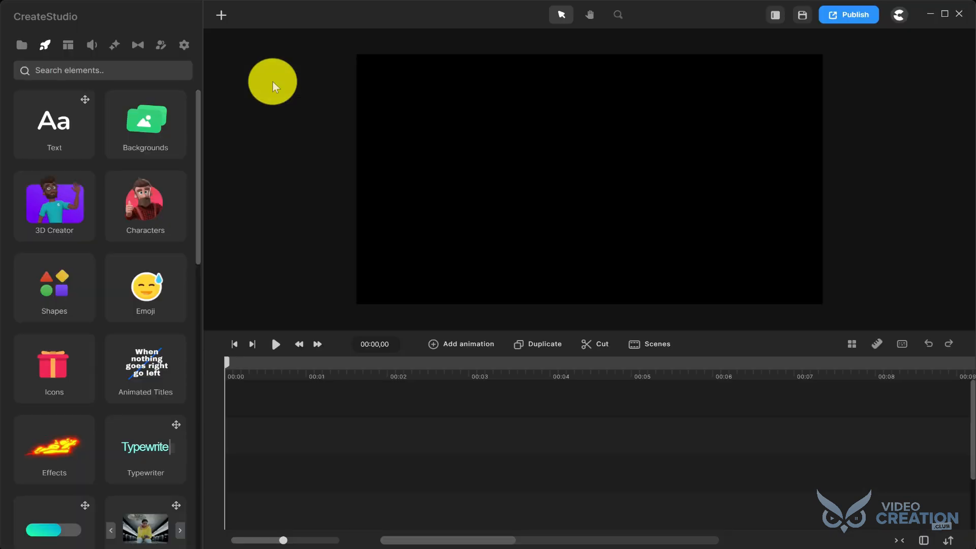
{"action": "left_click", "coordinate": [22, 46]}
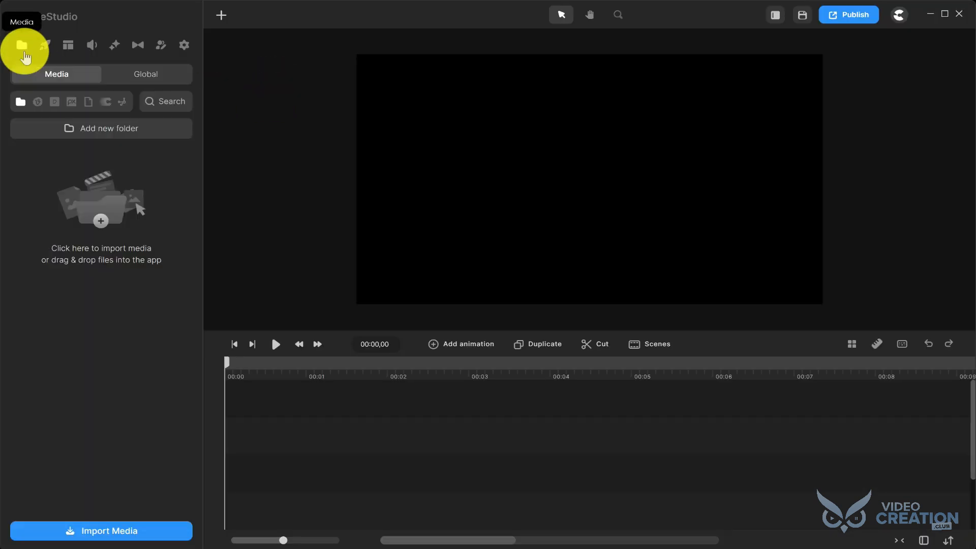
{"action": "left_click", "coordinate": [74, 104]}
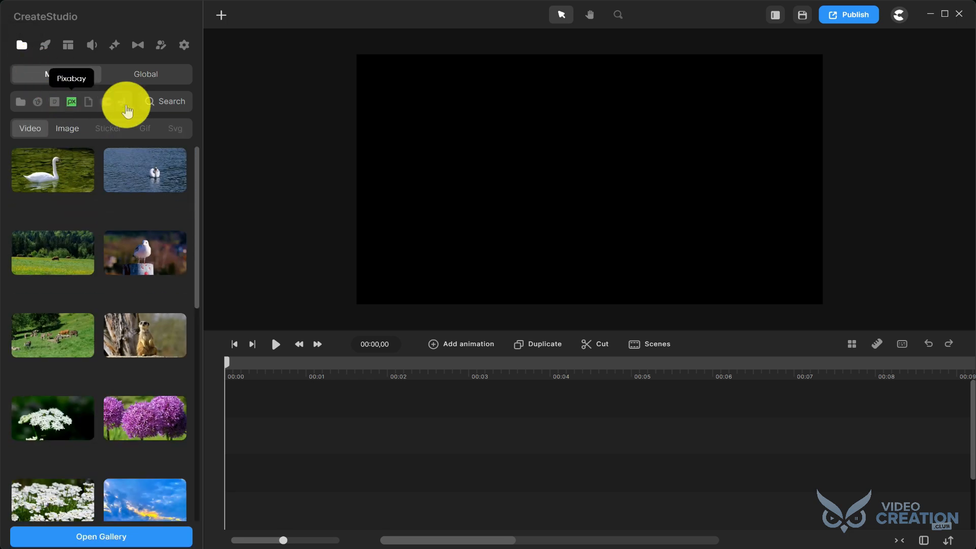
{"action": "left_click", "coordinate": [174, 103]}
{"action": "type", "text": "intro"}
{"action": "key", "text": "Return"}
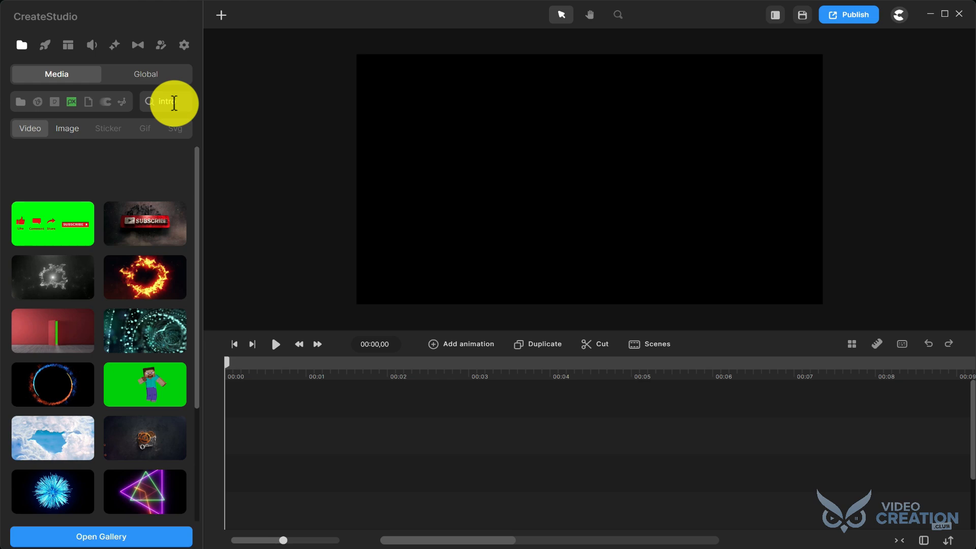
Browse the Pixabay intro results and preview several clips to find a suitable background for a logo reveal.
{"action": "scroll", "coordinate": [174, 272], "scroll_direction": "down", "scroll_amount": 3}
{"action": "scroll", "coordinate": [145, 198], "scroll_direction": "up", "scroll_amount": 3}
{"action": "left_click", "coordinate": [145, 198]}
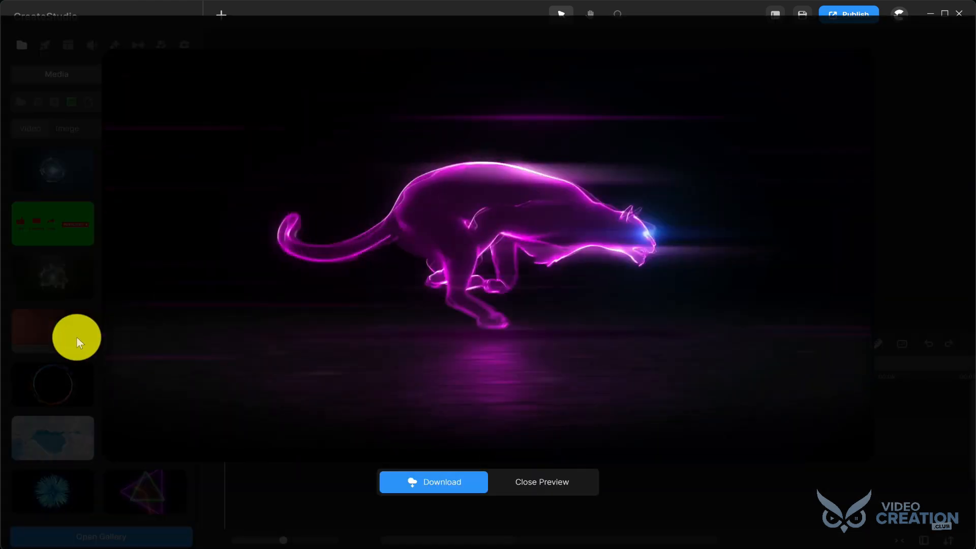
{"action": "left_click", "coordinate": [77, 337]}
{"action": "scroll", "coordinate": [51, 321], "scroll_direction": "down", "scroll_amount": 1}
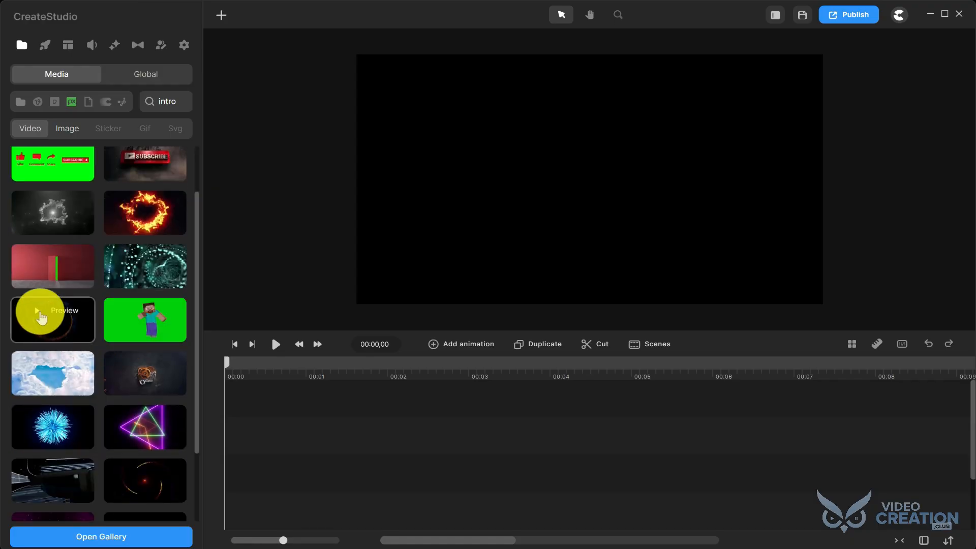
{"action": "left_click", "coordinate": [41, 312]}
{"action": "left_click", "coordinate": [41, 312]}
{"action": "scroll", "coordinate": [102, 304], "scroll_direction": "down", "scroll_amount": 5}
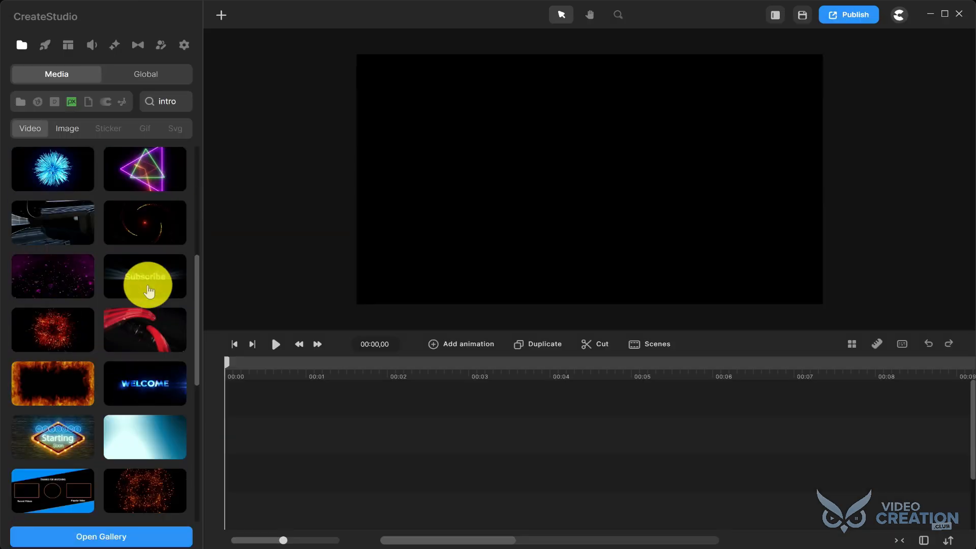
{"action": "scroll", "coordinate": [149, 291], "scroll_direction": "down", "scroll_amount": 5}
{"action": "left_click", "coordinate": [127, 246]}
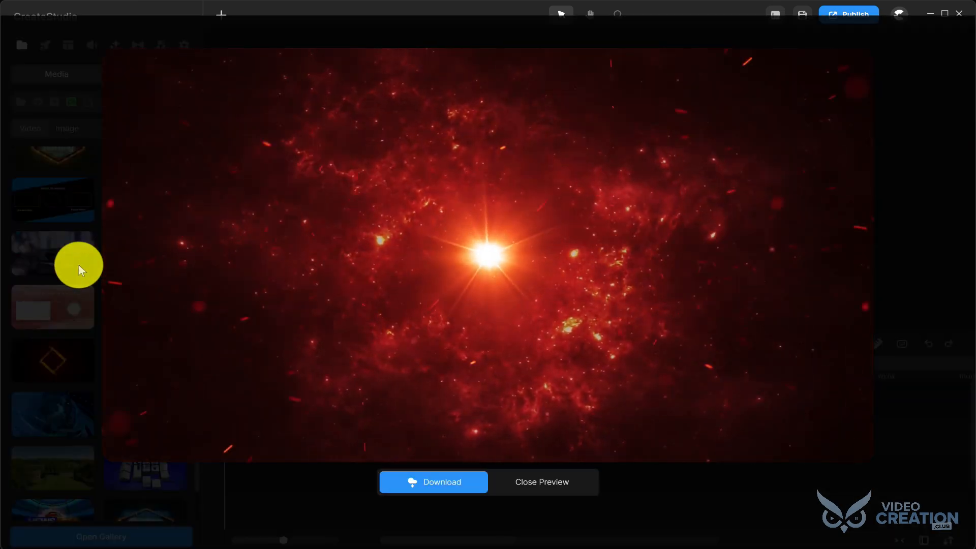
{"action": "left_click", "coordinate": [78, 264]}
{"action": "scroll", "coordinate": [135, 274], "scroll_direction": "down", "scroll_amount": 10}
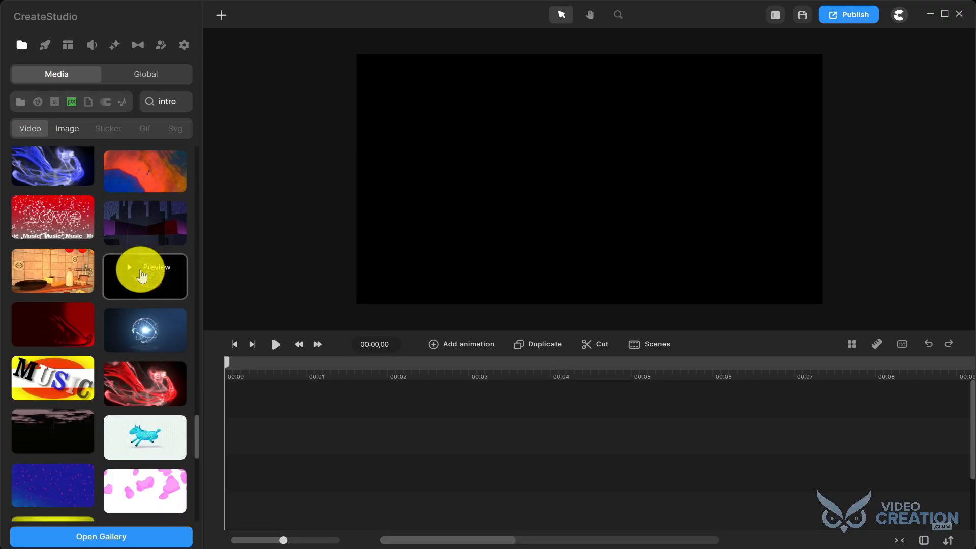
Download the explosion intro clip with the green ball and place it at the start of the timeline.
{"action": "left_click", "coordinate": [141, 273]}
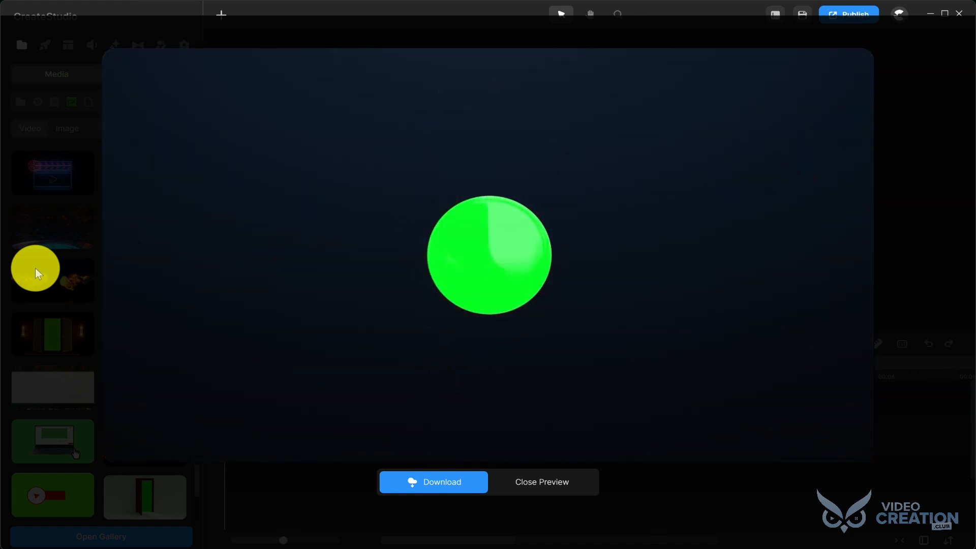
{"action": "left_click", "coordinate": [447, 480]}
{"action": "left_click", "coordinate": [20, 101]}
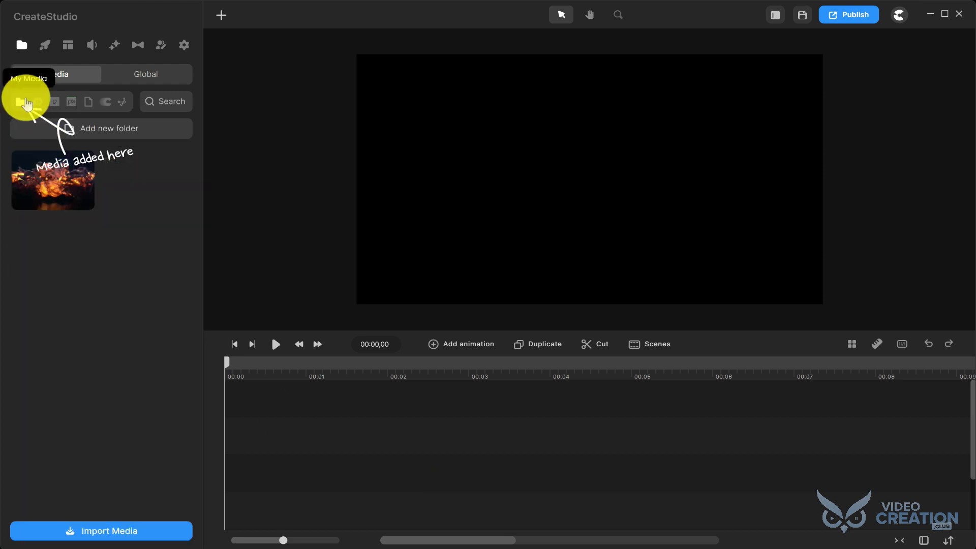
{"action": "left_click_drag", "start_coordinate": [59, 184], "coordinate": [250, 437]}
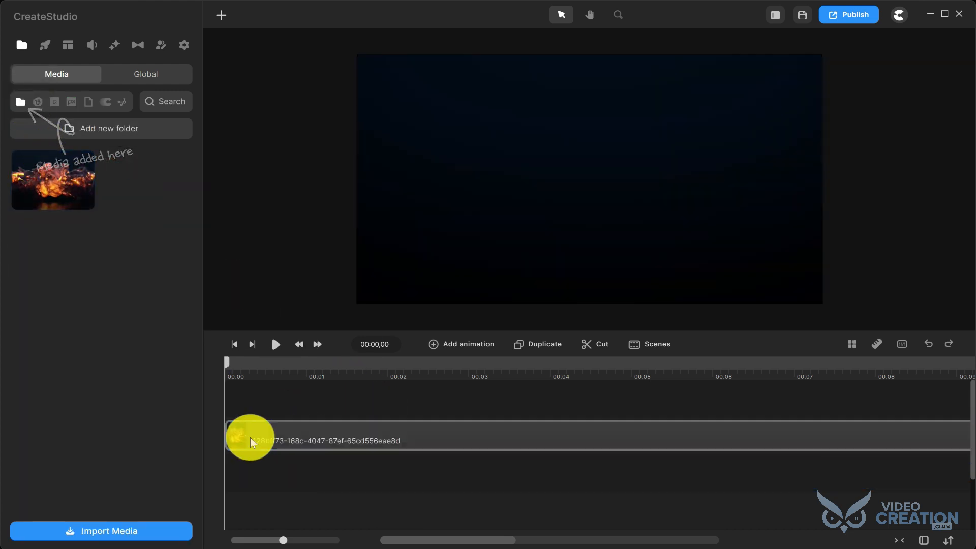
Split the explosion clip at 00:06,19, before the green ball appears, and delete the part after the cut.
{"action": "left_click", "coordinate": [276, 345]}
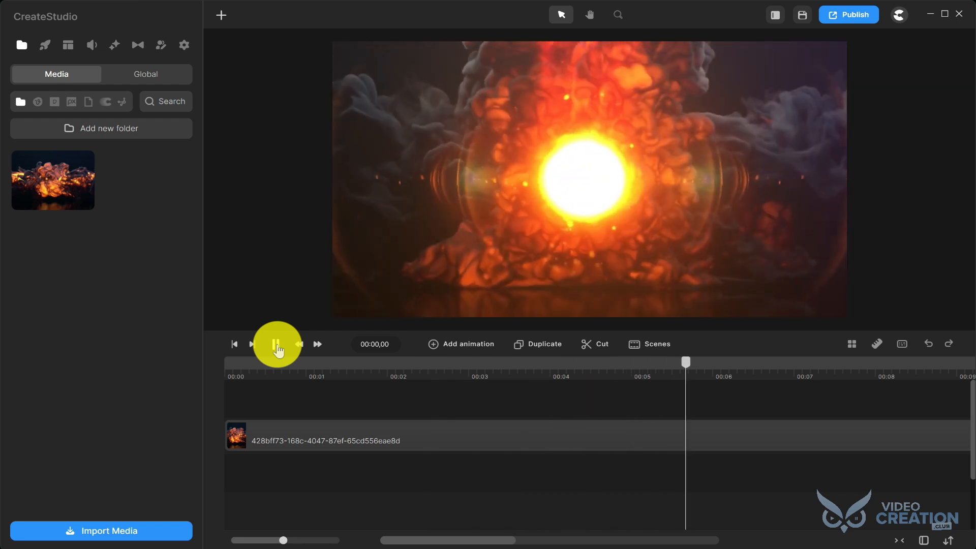
{"action": "left_click", "coordinate": [276, 345]}
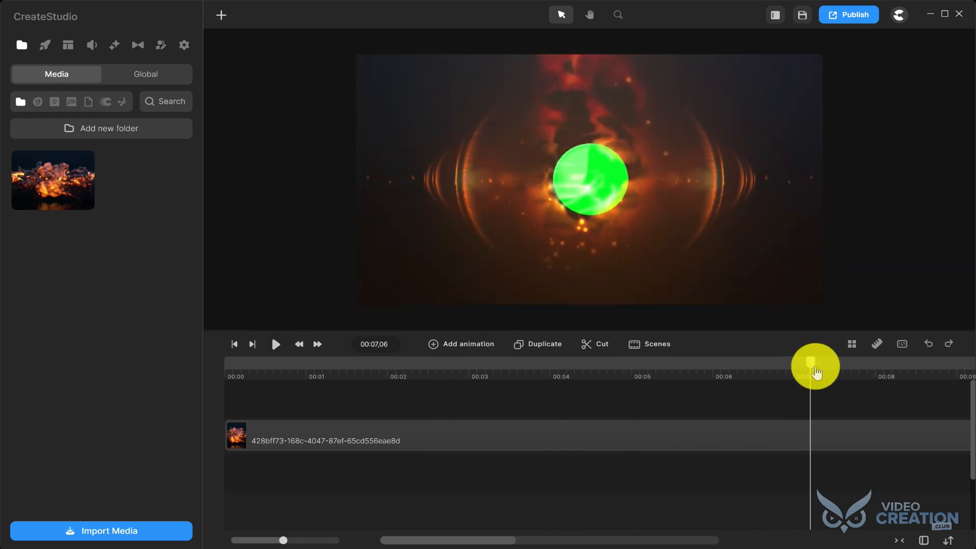
{"action": "mouse_move", "coordinate": [769, 375]}
{"action": "left_mouse_down"}
{"action": "mouse_move", "coordinate": [736, 375]}
{"action": "mouse_move", "coordinate": [793, 375]}
{"action": "mouse_move", "coordinate": [766, 376]}
{"action": "left_mouse_up"}
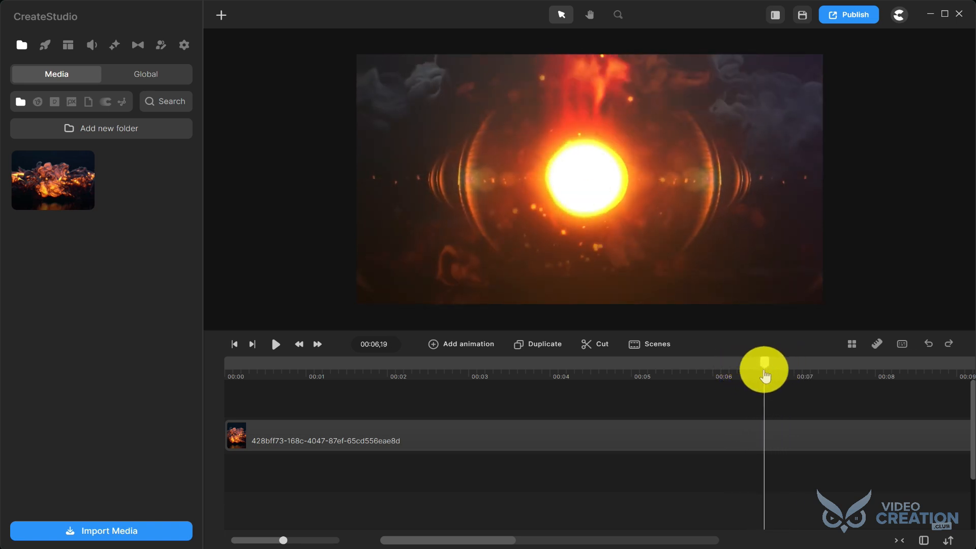
{"action": "left_click", "coordinate": [785, 434]}
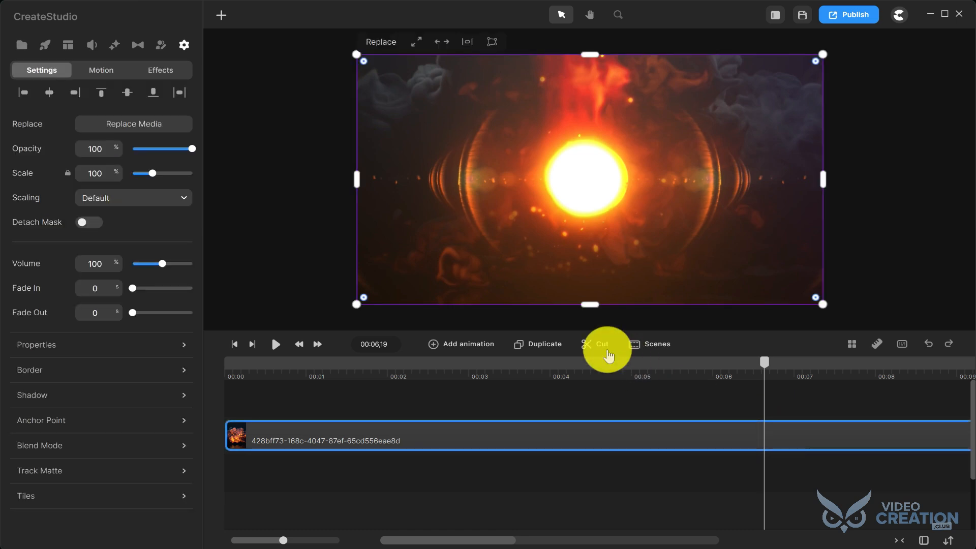
{"action": "left_click", "coordinate": [605, 346]}
{"action": "right_click", "coordinate": [806, 432]}
{"action": "left_click", "coordinate": [812, 417]}
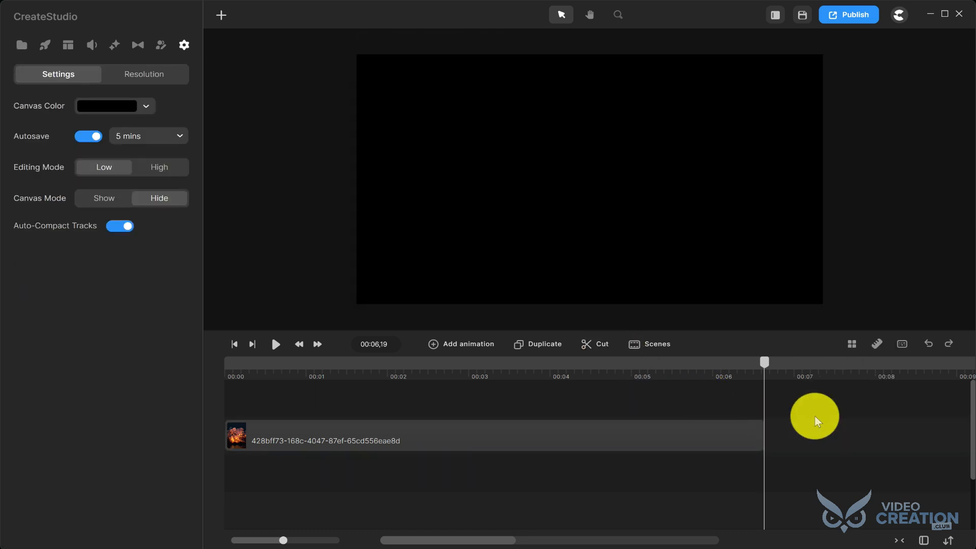
Add the owl icon from the Video Creation folder in the global media on a track above the explosion clip, starting near its beginning.
{"action": "left_click", "coordinate": [247, 364]}
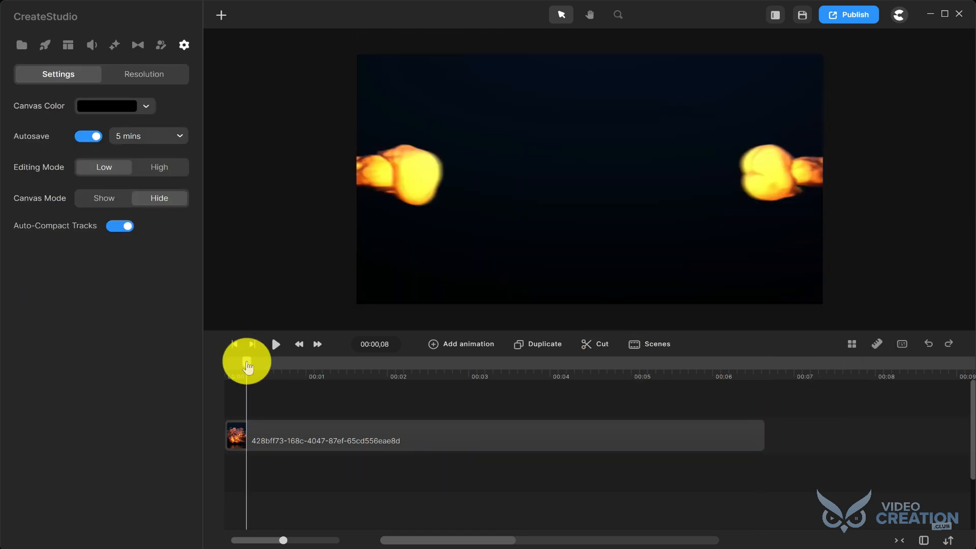
{"action": "left_click", "coordinate": [23, 45]}
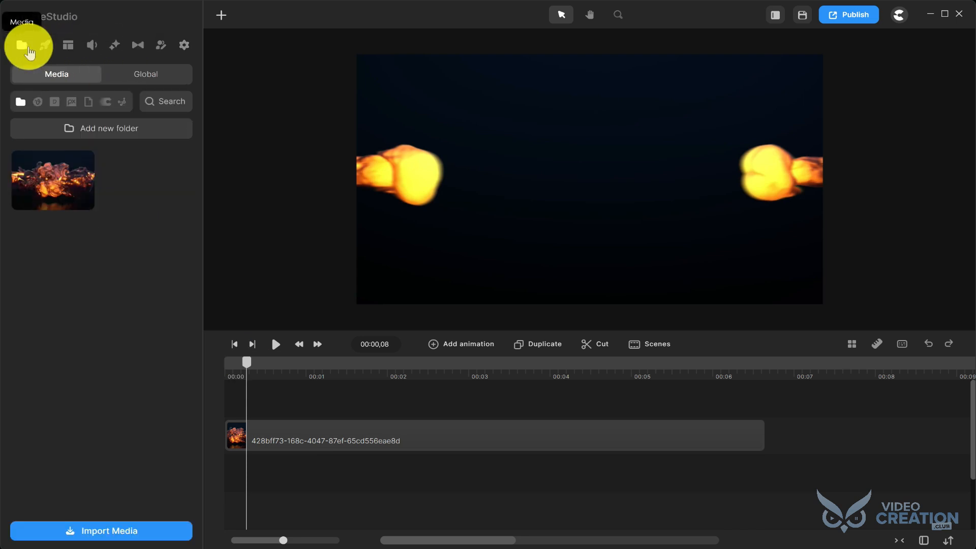
{"action": "left_click", "coordinate": [109, 71]}
{"action": "left_click_drag", "start_coordinate": [109, 317], "coordinate": [303, 402]}
{"action": "left_click", "coordinate": [292, 374]}
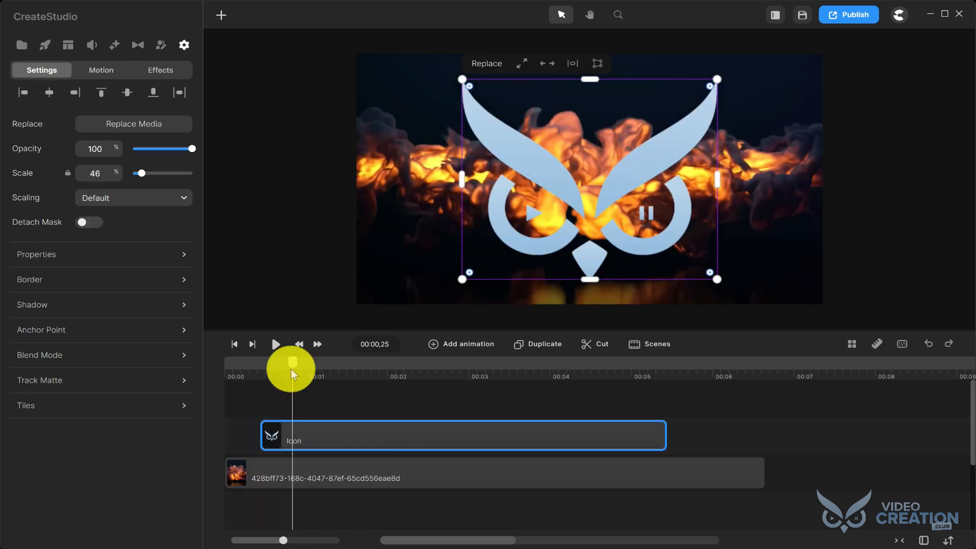
Shrink the owl icon to 22% scale and centre it horizontally and vertically on the canvas.
{"action": "left_click_drag", "start_coordinate": [462, 279], "coordinate": [571, 178]}
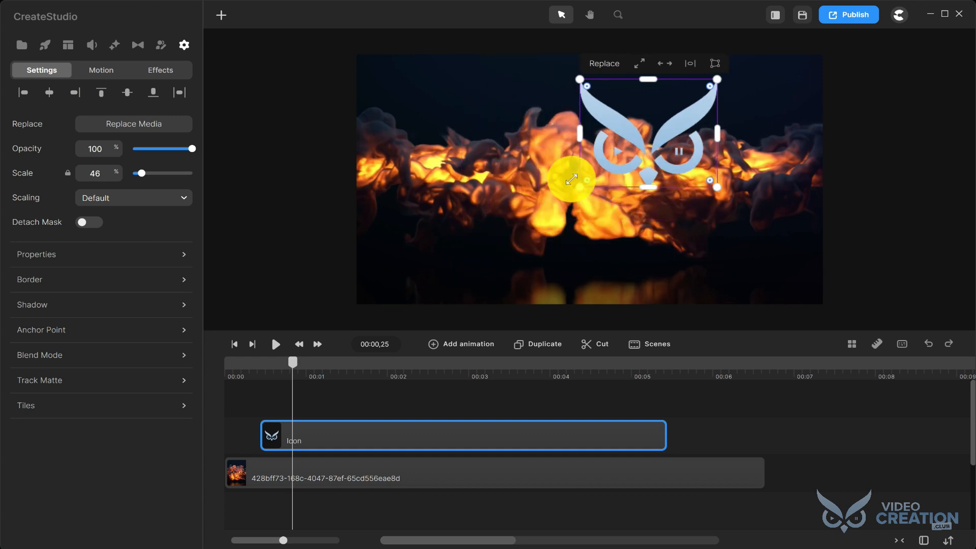
{"action": "left_click", "coordinate": [49, 92]}
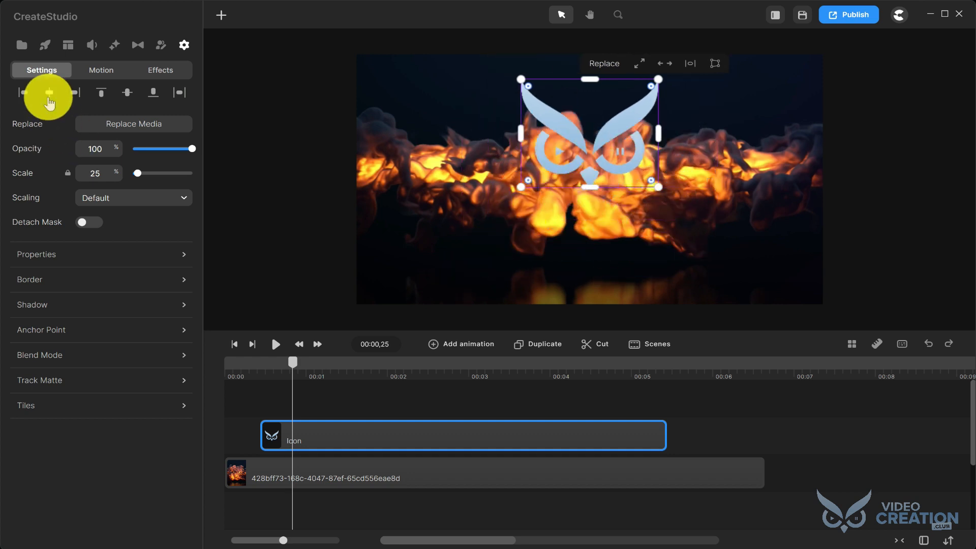
{"action": "left_click", "coordinate": [127, 92]}
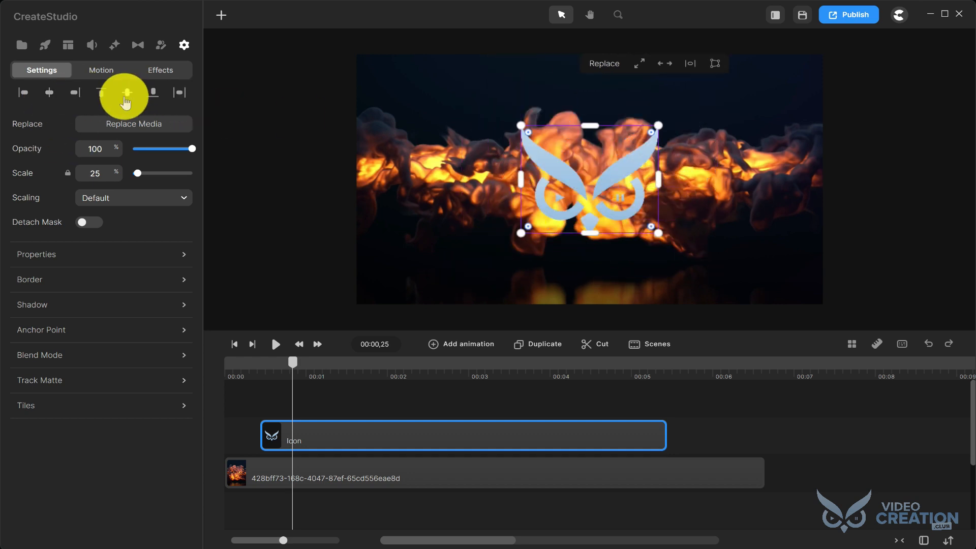
{"action": "left_click_drag", "start_coordinate": [654, 231], "coordinate": [647, 225]}
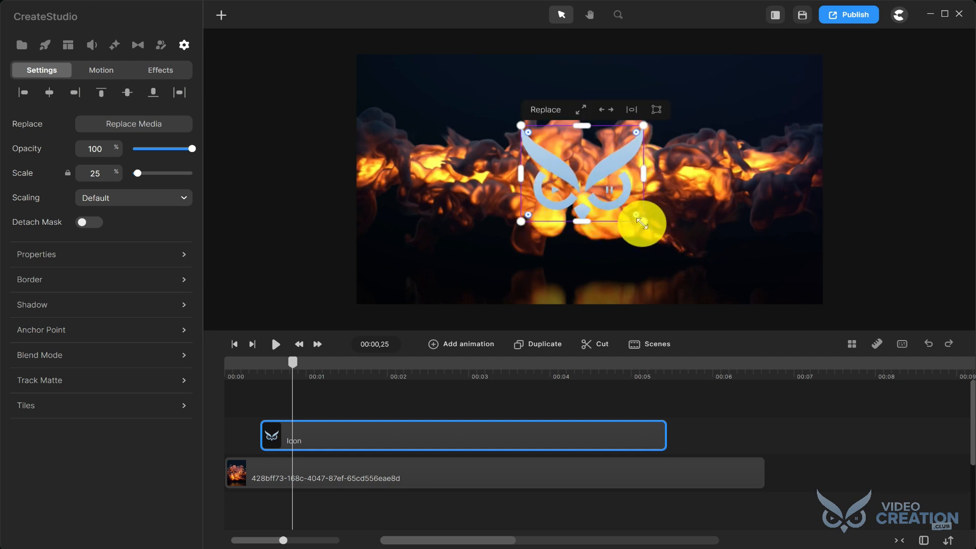
{"action": "left_click", "coordinate": [55, 93]}
{"action": "left_click", "coordinate": [127, 93]}
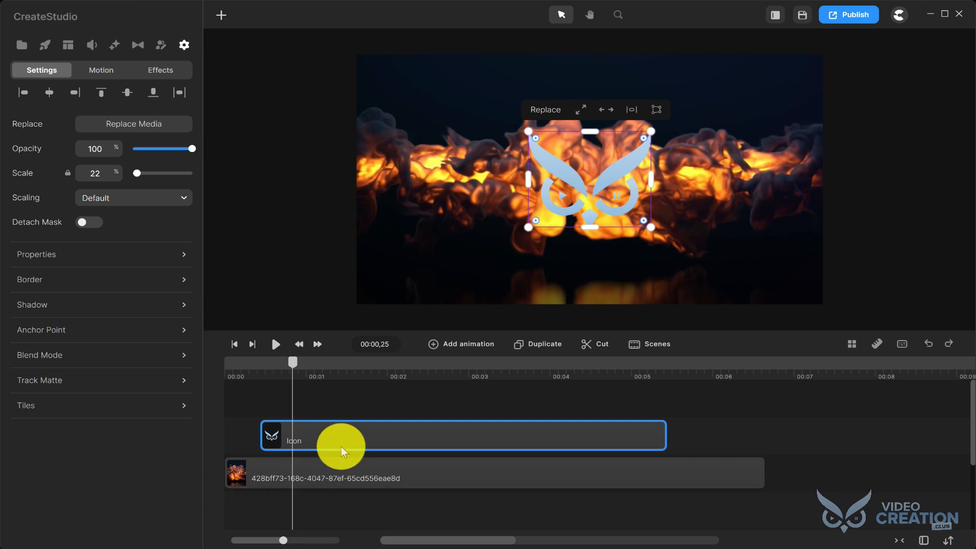
Try the Multiply, Lighter and Darken blend modes on the owl icon and set it to Overlay.
{"action": "left_click", "coordinate": [99, 355]}
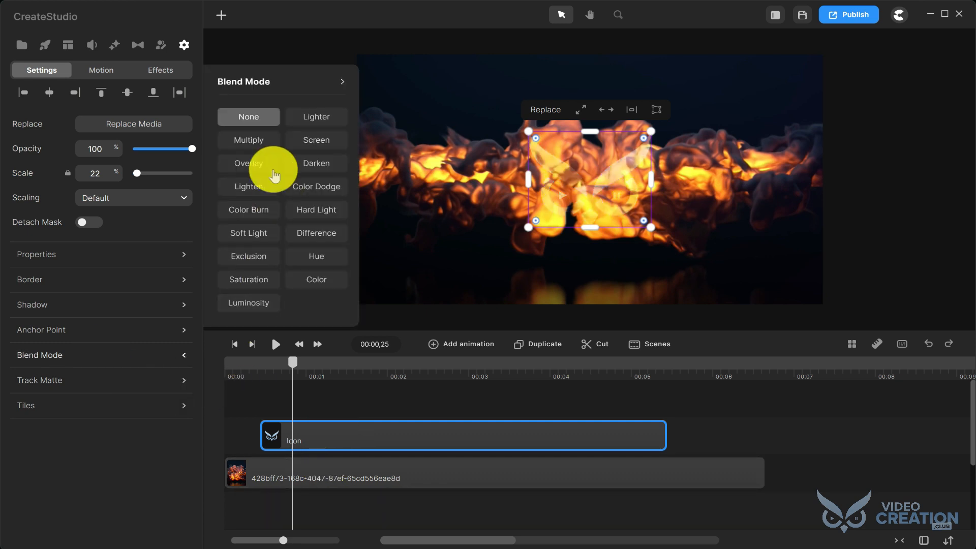
{"action": "left_click", "coordinate": [254, 143]}
{"action": "left_click", "coordinate": [259, 165]}
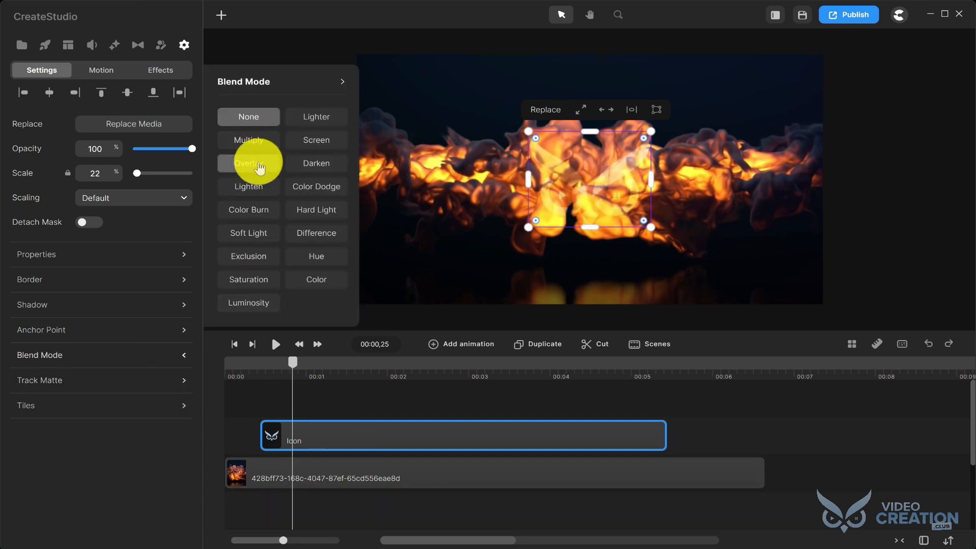
{"action": "left_click", "coordinate": [319, 116]}
{"action": "left_click", "coordinate": [324, 165]}
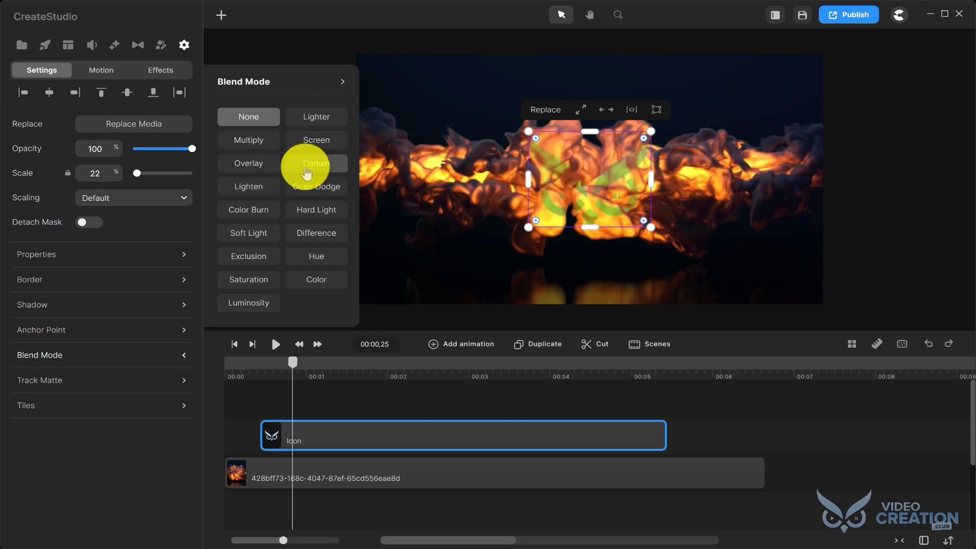
{"action": "left_click", "coordinate": [255, 170]}
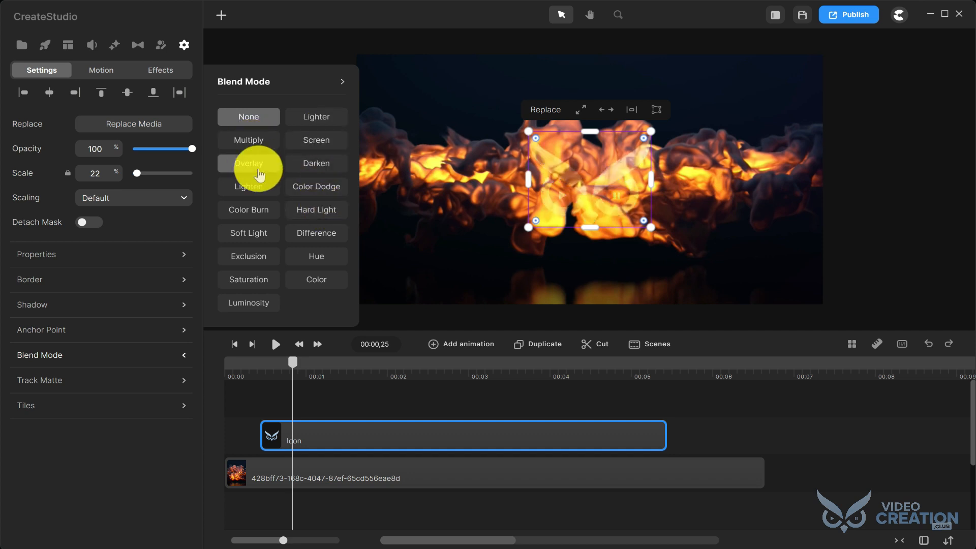
{"action": "left_click", "coordinate": [255, 167]}
Add a Fade In entrance animation to the owl icon.
{"action": "left_click", "coordinate": [101, 70]}
{"action": "left_click", "coordinate": [38, 241]}
{"action": "left_click", "coordinate": [84, 202]}
At 00:05,10, shrink the owl icon to 9% scale and position it inside the explosion's white centre.
{"action": "left_click", "coordinate": [276, 344]}
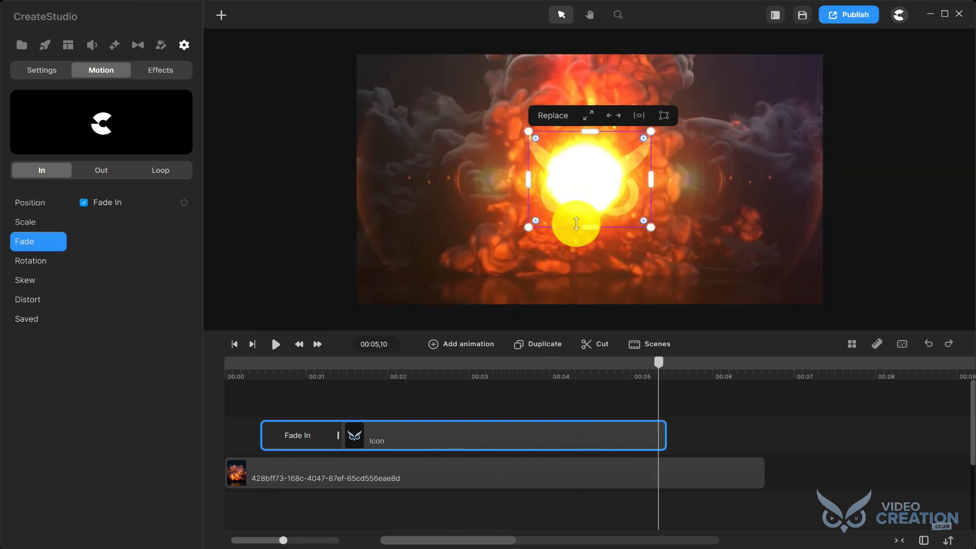
{"action": "left_click_drag", "start_coordinate": [652, 229], "coordinate": [608, 203]}
{"action": "left_click_drag", "start_coordinate": [529, 129], "coordinate": [554, 157]}
{"action": "left_click", "coordinate": [21, 46]}
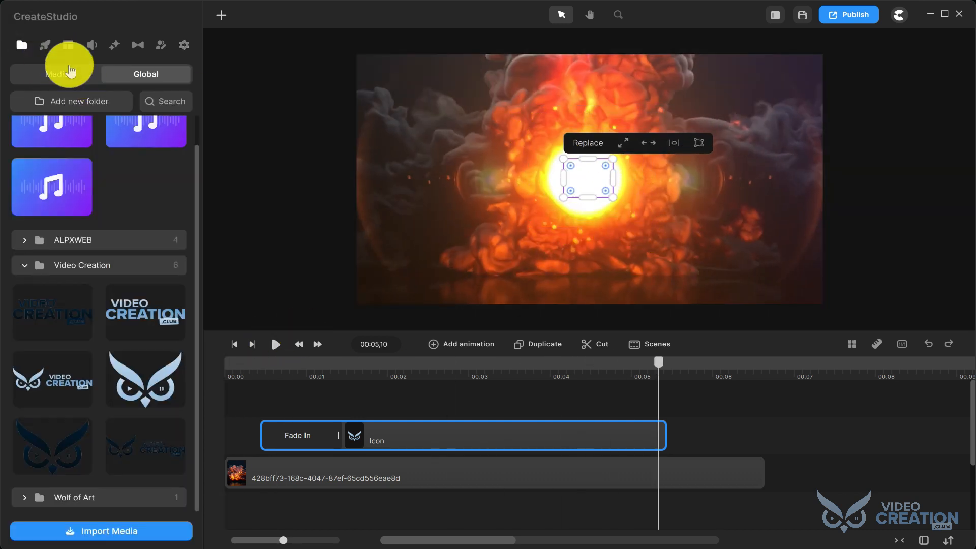
{"action": "left_click", "coordinate": [57, 71]}
{"action": "left_click", "coordinate": [589, 175]}
{"action": "left_click", "coordinate": [500, 435]}
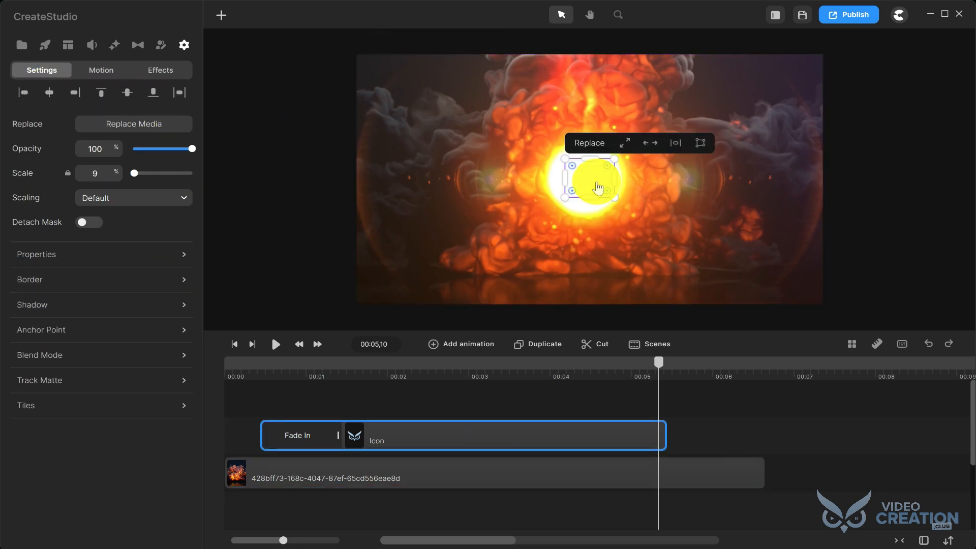
{"action": "left_click_drag", "start_coordinate": [592, 178], "coordinate": [590, 180]}
Split the owl icon clip at 00:04,11 and apply the In Out Zoom transition at the cut.
{"action": "left_click_drag", "start_coordinate": [658, 362], "coordinate": [604, 374]}
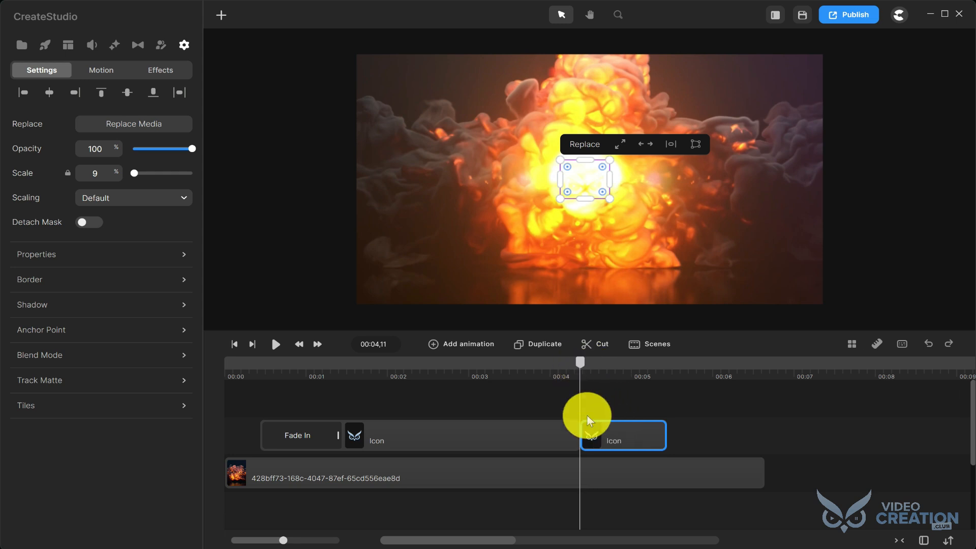
{"action": "left_click", "coordinate": [579, 445]}
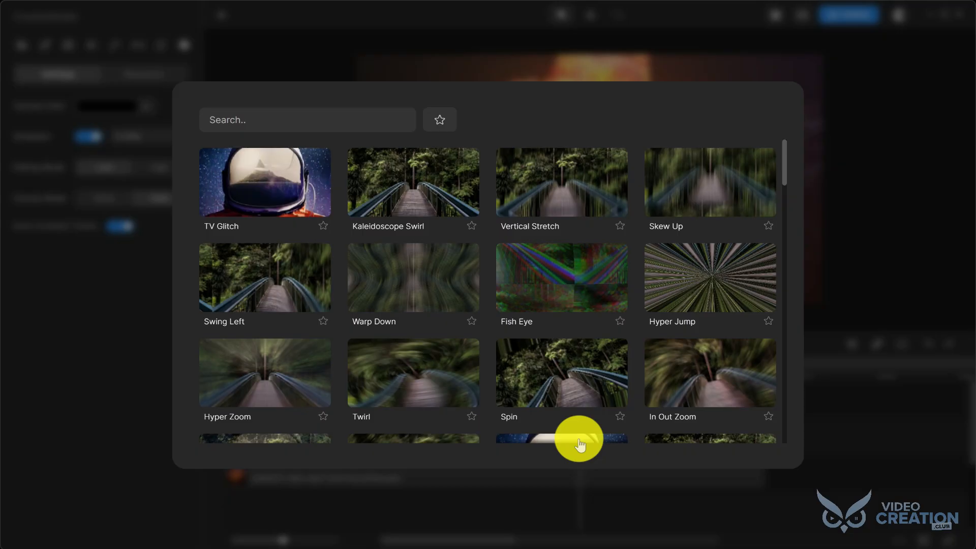
{"action": "scroll", "coordinate": [491, 320], "scroll_direction": "down", "scroll_amount": 3}
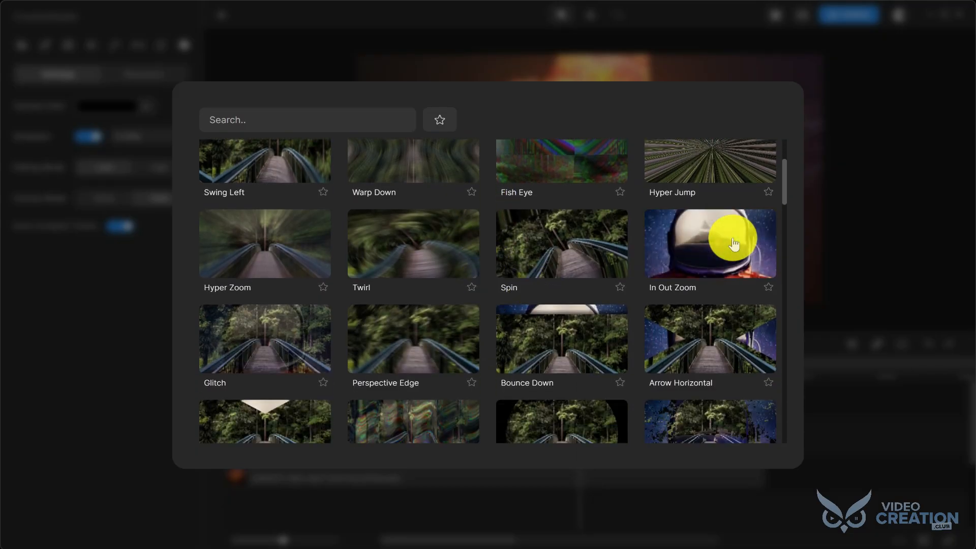
{"action": "left_click", "coordinate": [733, 243]}
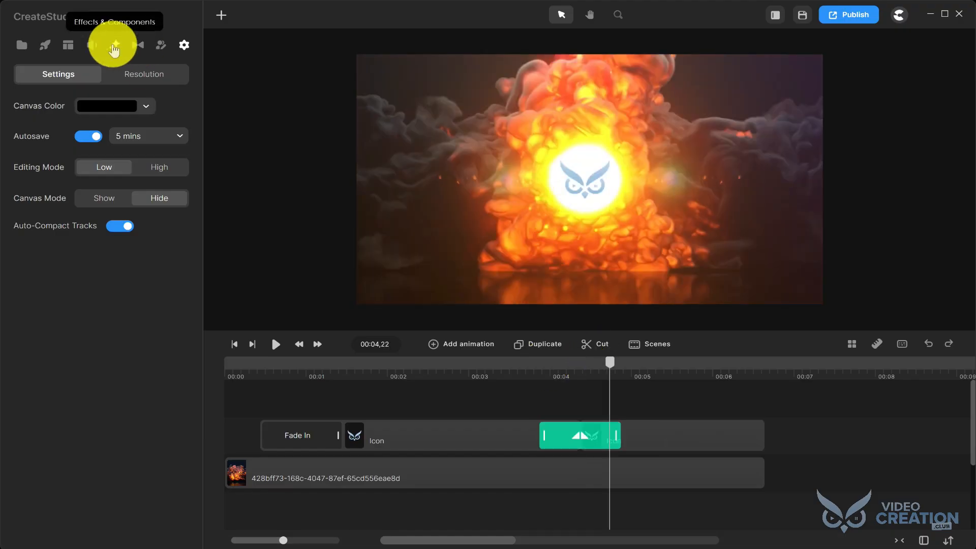
Add the Camera component and create a short camera move spanning the 00:04,22 mark.
{"action": "left_click", "coordinate": [115, 48]}
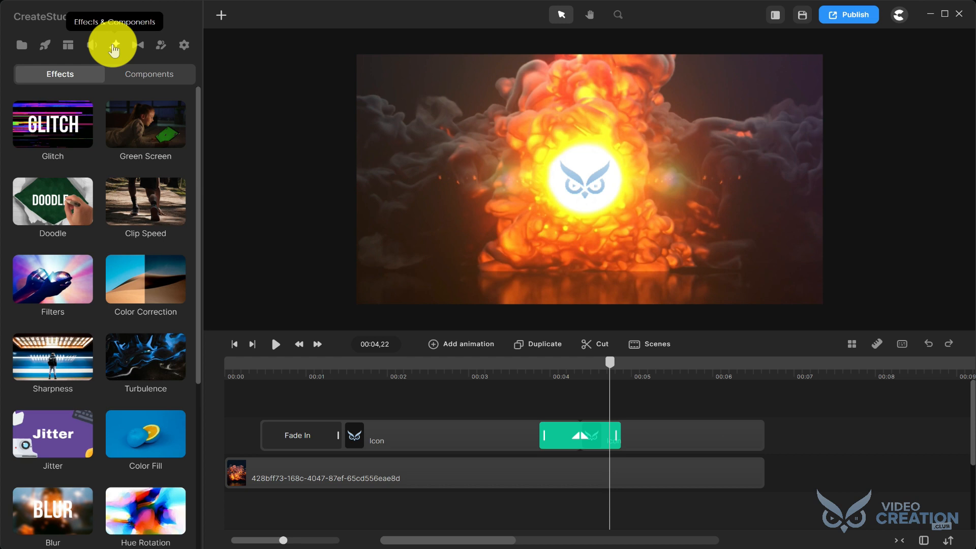
{"action": "left_click", "coordinate": [129, 74]}
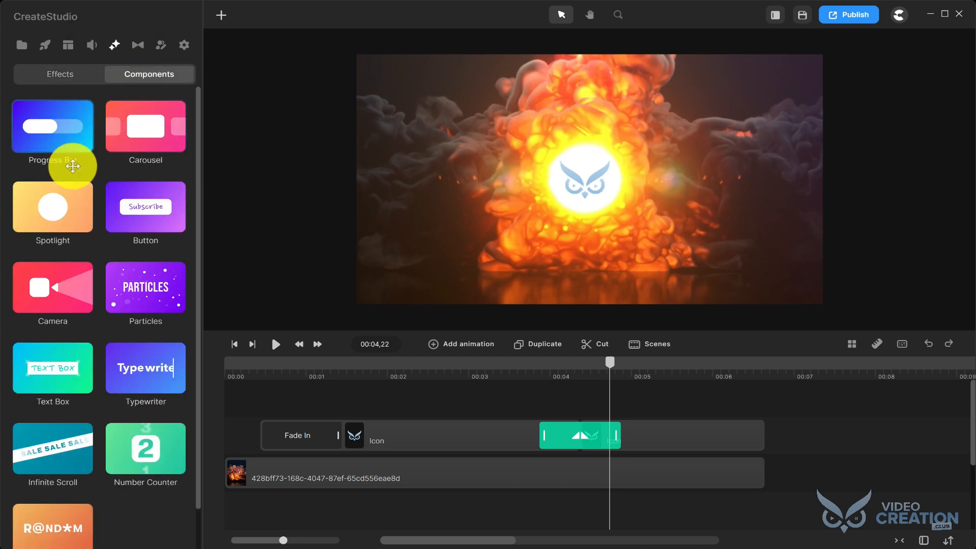
{"action": "left_click_drag", "start_coordinate": [54, 287], "coordinate": [556, 392]}
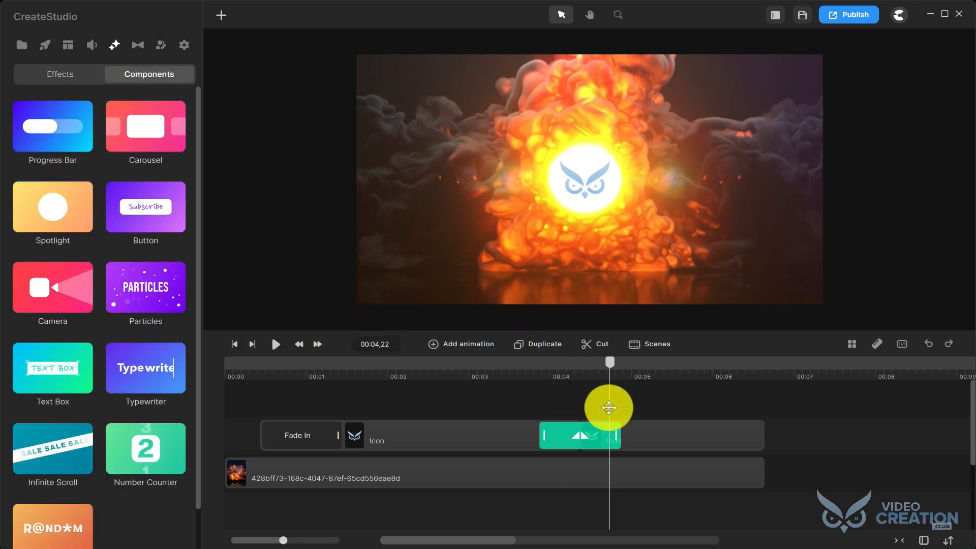
{"action": "left_click_drag", "start_coordinate": [595, 445], "coordinate": [614, 239]}
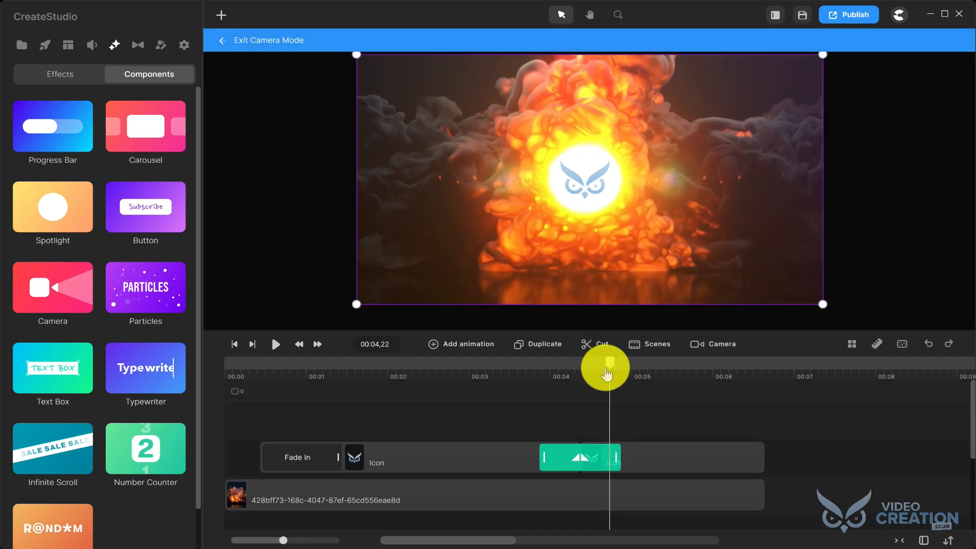
{"action": "left_click", "coordinate": [613, 395]}
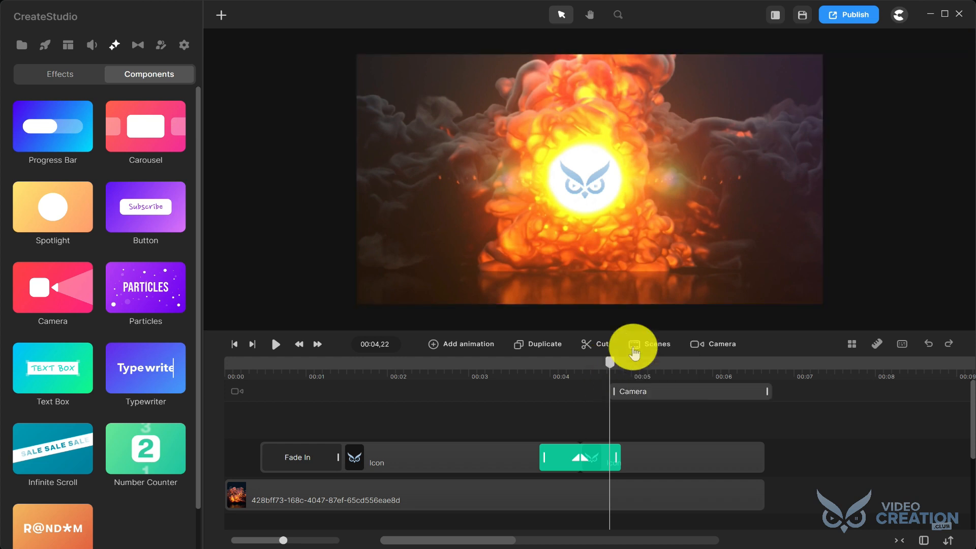
{"action": "left_click_drag", "start_coordinate": [643, 398], "coordinate": [628, 398]}
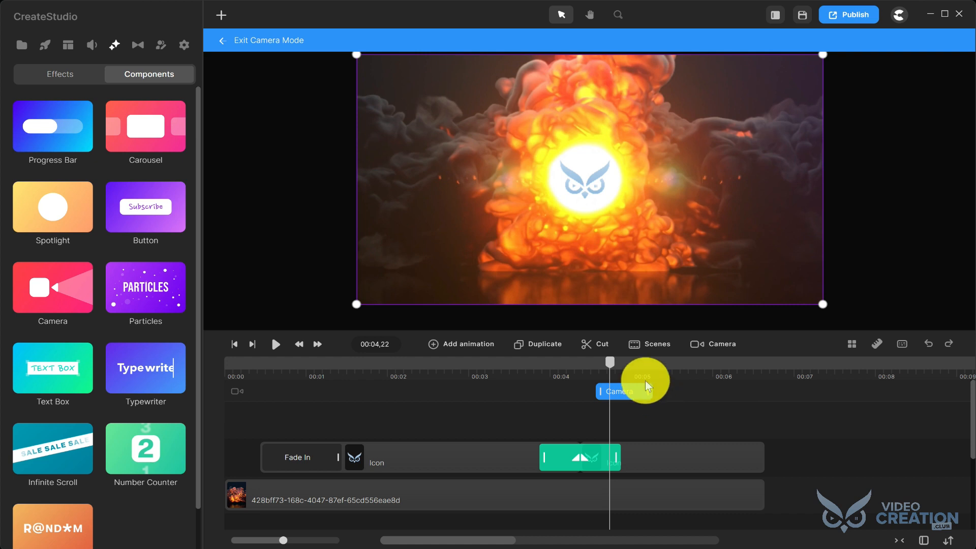
At 00:05,09, shrink the camera frame and centre it on the owl icon for a zoom-in.
{"action": "left_click", "coordinate": [656, 370]}
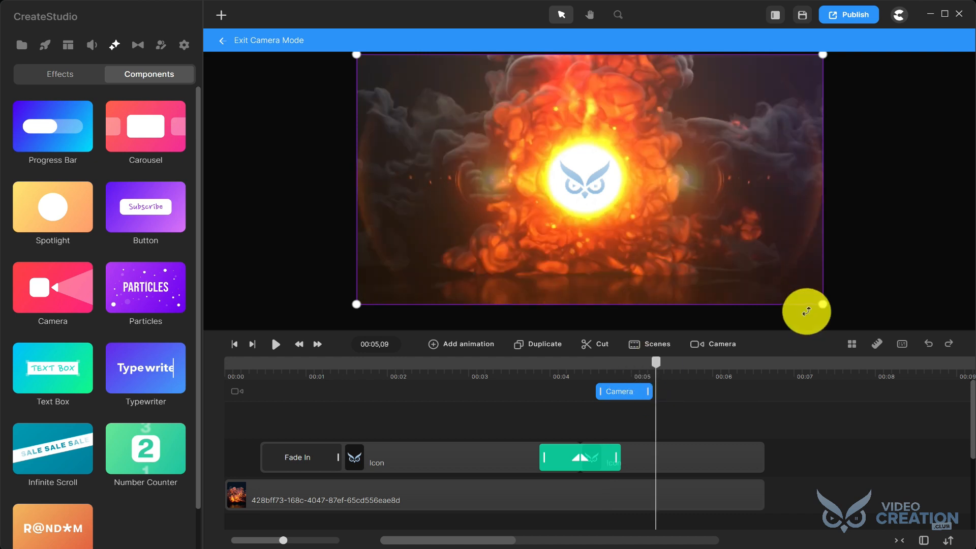
{"action": "left_click_drag", "start_coordinate": [822, 308], "coordinate": [747, 268]}
{"action": "left_click_drag", "start_coordinate": [359, 58], "coordinate": [441, 88]}
{"action": "left_click_drag", "start_coordinate": [697, 222], "coordinate": [690, 225]}
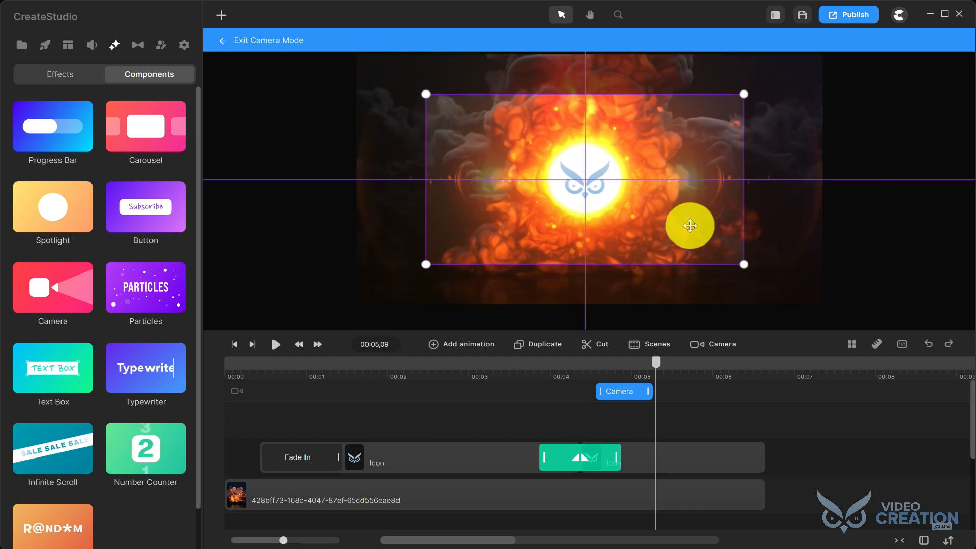
{"action": "left_click_drag", "start_coordinate": [428, 266], "coordinate": [451, 251]}
{"action": "left_click_drag", "start_coordinate": [744, 97], "coordinate": [737, 101]}
{"action": "left_click_drag", "start_coordinate": [710, 171], "coordinate": [702, 177]}
{"action": "left_click_drag", "start_coordinate": [680, 211], "coordinate": [680, 219]}
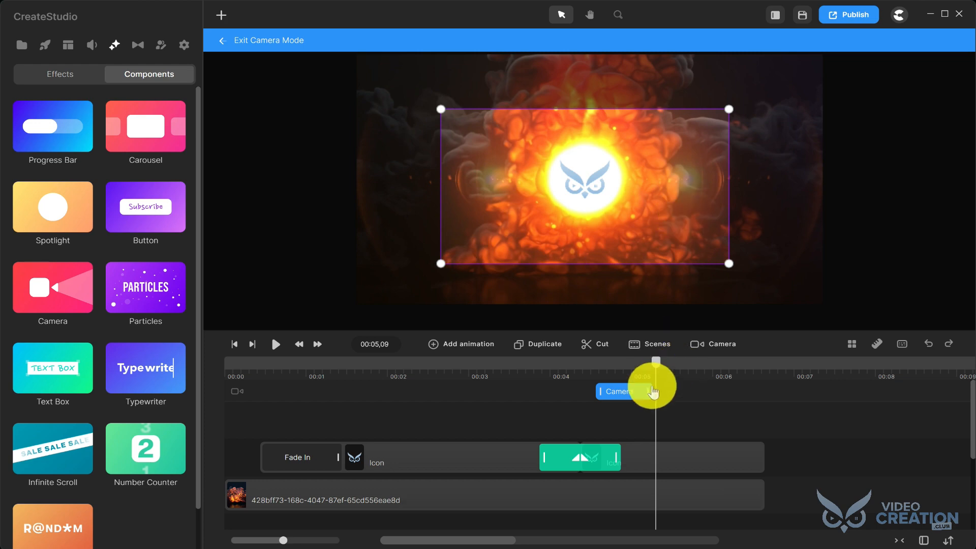
Extend the end of the camera move slightly and play the sequence from the start.
{"action": "mouse_move", "coordinate": [650, 389]}
{"action": "left_mouse_down"}
{"action": "mouse_move", "coordinate": [663, 391]}
{"action": "mouse_move", "coordinate": [648, 389]}
{"action": "left_mouse_up"}
{"action": "left_click_drag", "start_coordinate": [654, 362], "coordinate": [560, 364]}
{"action": "left_click_drag", "start_coordinate": [643, 389], "coordinate": [653, 392]}
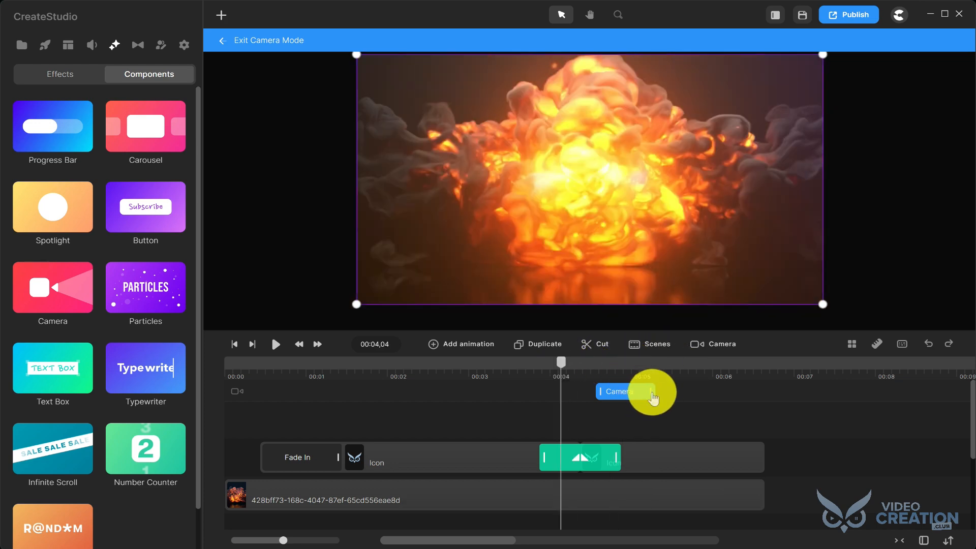
{"action": "left_click", "coordinate": [228, 364]}
{"action": "key", "text": "space"}
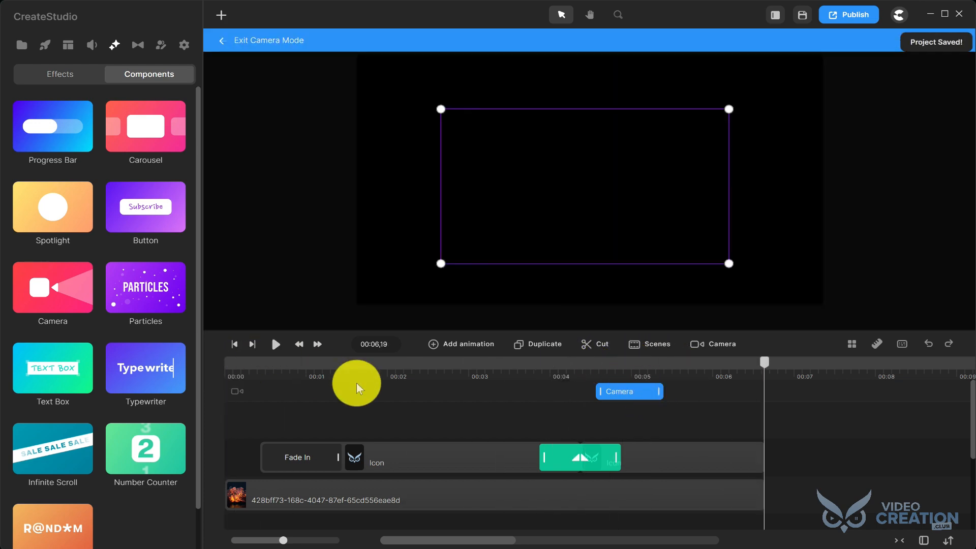
Try to extend the explosion clip past its end and replay the logo reveal from about 00:04.
{"action": "left_click", "coordinate": [771, 451]}
{"action": "left_click_drag", "start_coordinate": [760, 487], "coordinate": [780, 488]}
{"action": "left_click_drag", "start_coordinate": [764, 364], "coordinate": [556, 369]}
{"action": "left_click", "coordinate": [277, 344]}
{"action": "left_click", "coordinate": [277, 345]}
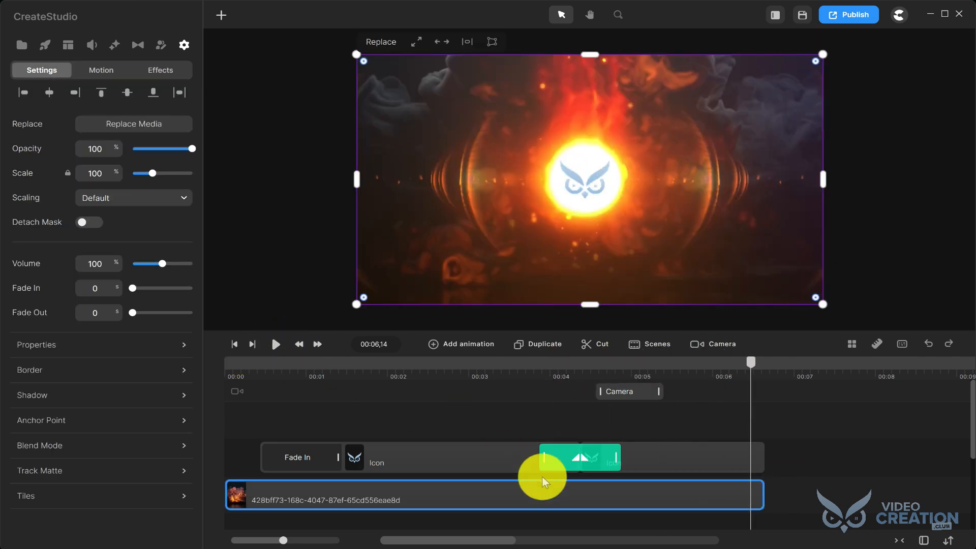
Browse the free sound effects library and listen to several transition and whoosh sounds.
{"action": "left_click", "coordinate": [92, 45]}
{"action": "scroll", "coordinate": [105, 322], "scroll_direction": "down", "scroll_amount": 10}
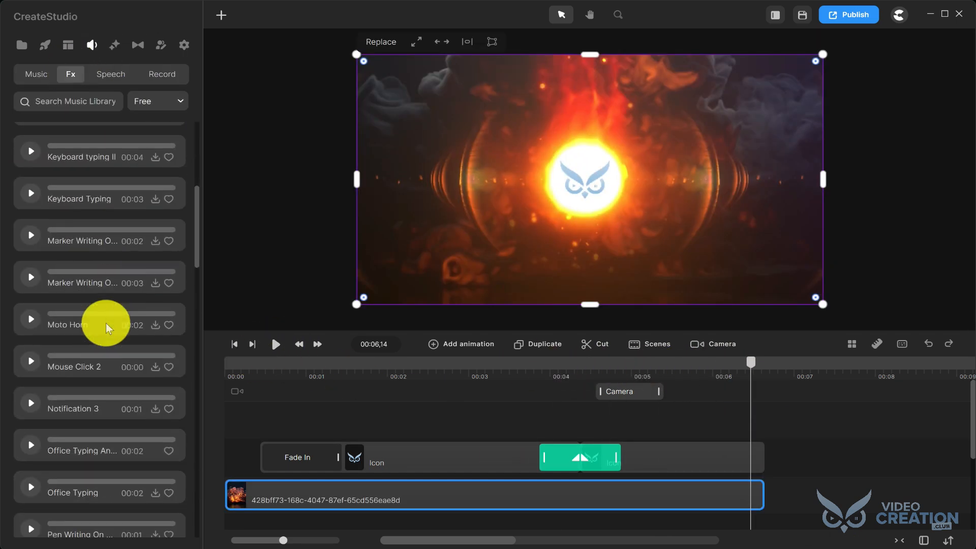
{"action": "scroll", "coordinate": [109, 325], "scroll_direction": "down", "scroll_amount": 8}
{"action": "left_click", "coordinate": [31, 228]}
{"action": "scroll", "coordinate": [31, 218], "scroll_direction": "up", "scroll_amount": 1}
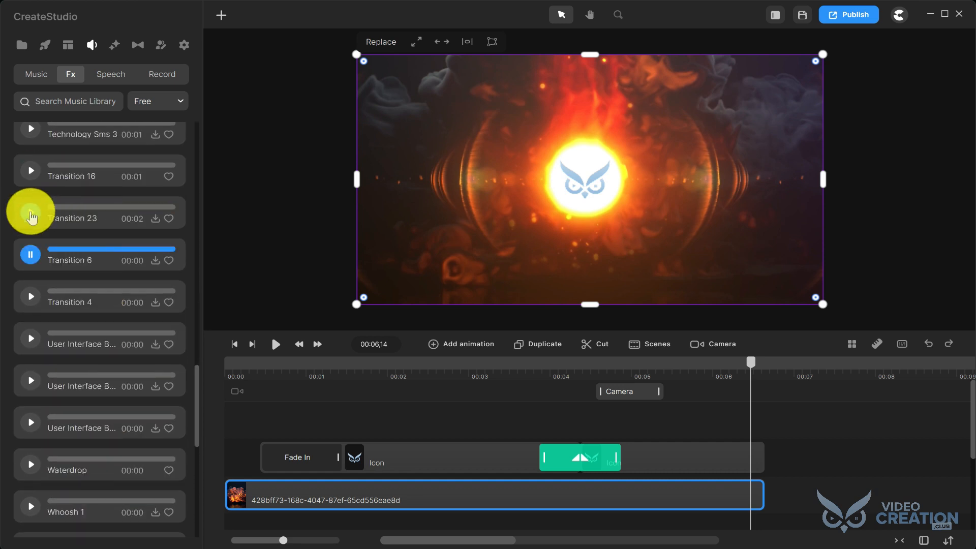
{"action": "left_click", "coordinate": [31, 172]}
{"action": "scroll", "coordinate": [87, 211], "scroll_direction": "down", "scroll_amount": 3}
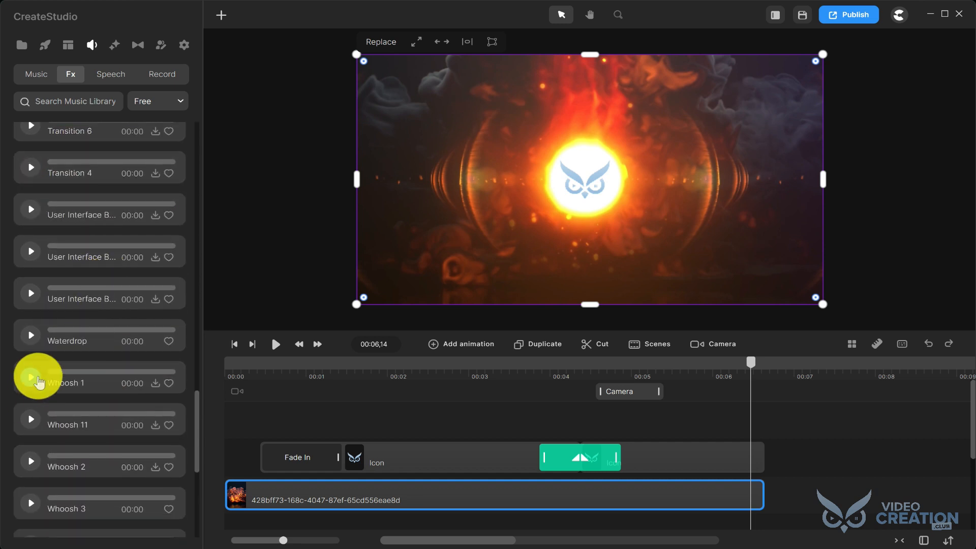
{"action": "left_click", "coordinate": [33, 377]}
{"action": "left_click", "coordinate": [31, 419]}
{"action": "scroll", "coordinate": [32, 467], "scroll_direction": "down", "scroll_amount": 15}
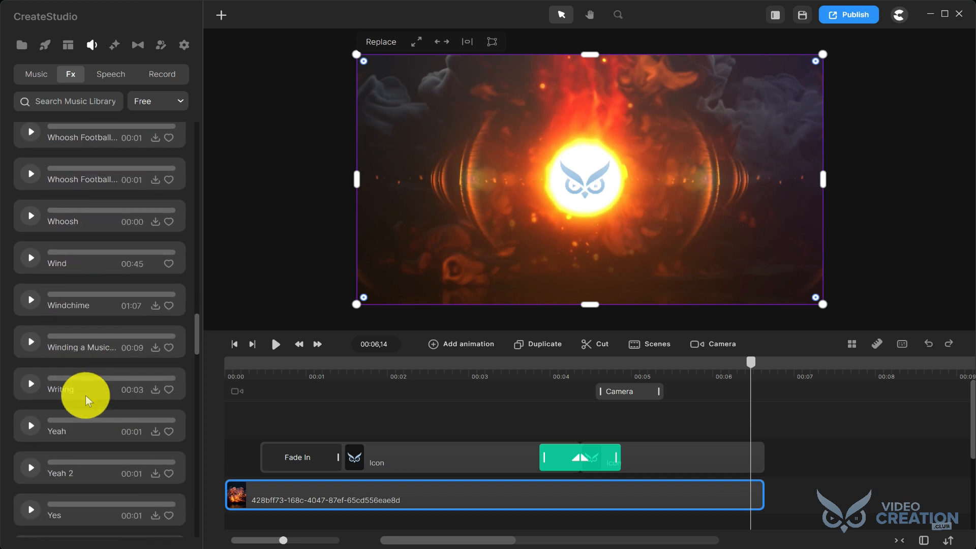
Search the sound effects library for "explosion".
{"action": "scroll", "coordinate": [97, 351], "scroll_direction": "up", "scroll_amount": 10}
{"action": "left_click", "coordinate": [83, 100]}
{"action": "type", "text": "ex"}
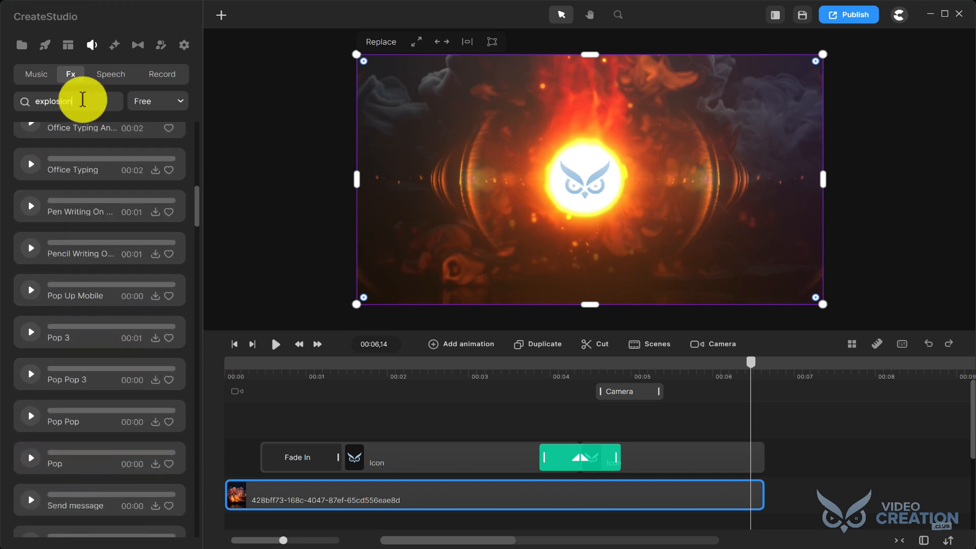
{"action": "type", "text": "plosion"}
{"action": "key", "text": "Return"}
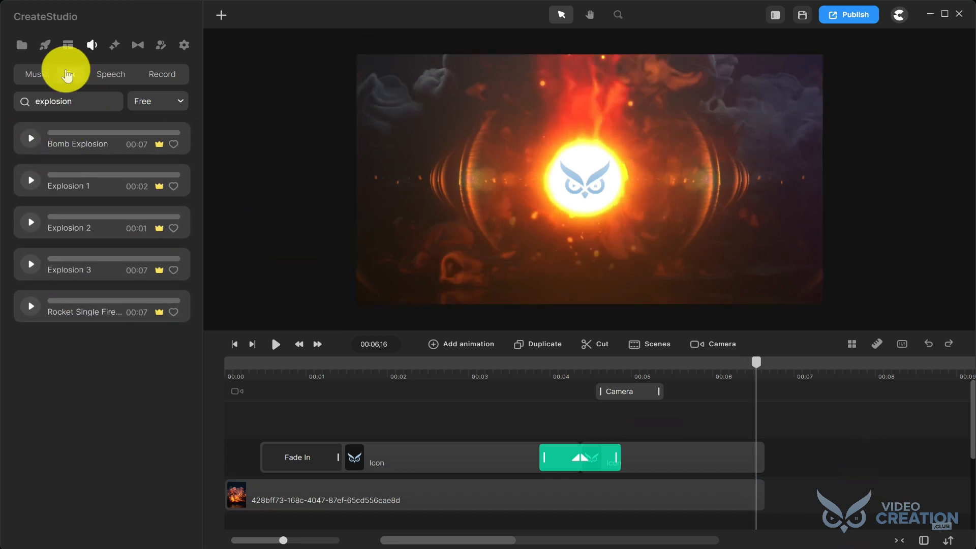
Add the Cinematic Heartbeat sound from the project media at the start of the timeline and play it.
{"action": "left_click", "coordinate": [22, 45]}
{"action": "scroll", "coordinate": [264, 432], "scroll_direction": "down", "scroll_amount": 2}
{"action": "left_click", "coordinate": [47, 301]}
{"action": "left_click", "coordinate": [238, 369]}
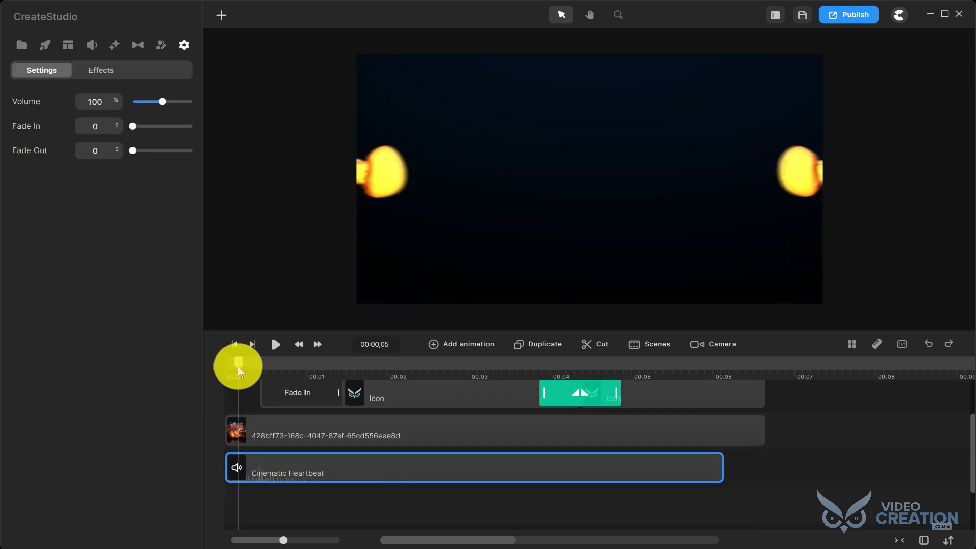
{"action": "left_click", "coordinate": [275, 345]}
{"action": "left_click", "coordinate": [276, 344]}
Add the Cinematic Whoosh Boom sound at the start of the timeline on its own track and play it.
{"action": "left_click", "coordinate": [21, 44]}
{"action": "left_click_drag", "start_coordinate": [55, 389], "coordinate": [261, 502]}
{"action": "left_click", "coordinate": [235, 368]}
{"action": "left_click", "coordinate": [274, 344]}
{"action": "left_click", "coordinate": [275, 345]}
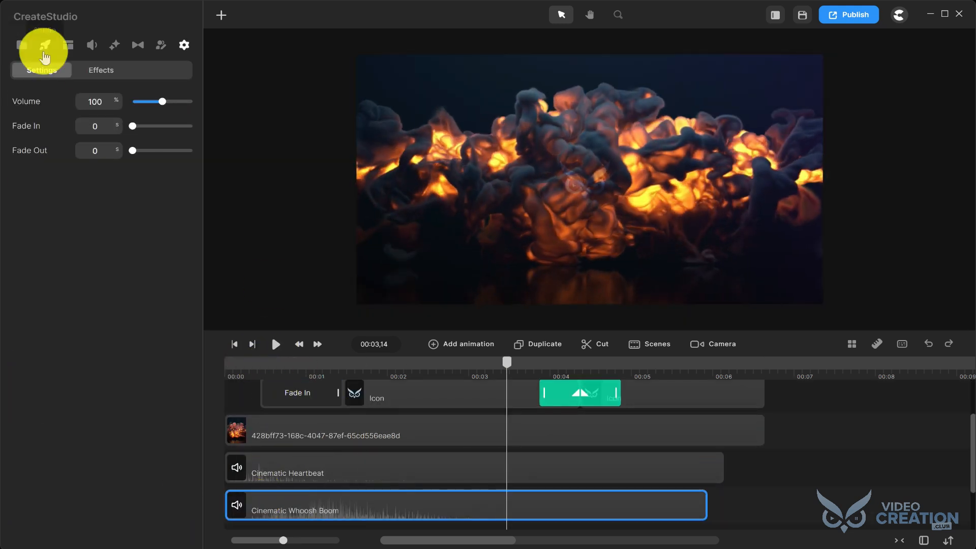
Duplicate the Cinematic Heartbeat sound, start the copy just before 00:03, and play the intro from the beginning.
{"action": "scroll", "coordinate": [518, 409], "scroll_direction": "down", "scroll_amount": 2}
{"action": "left_click", "coordinate": [518, 409]}
{"action": "left_click", "coordinate": [536, 346]}
{"action": "left_click_drag", "start_coordinate": [349, 440], "coordinate": [569, 440]}
{"action": "left_click", "coordinate": [275, 344]}
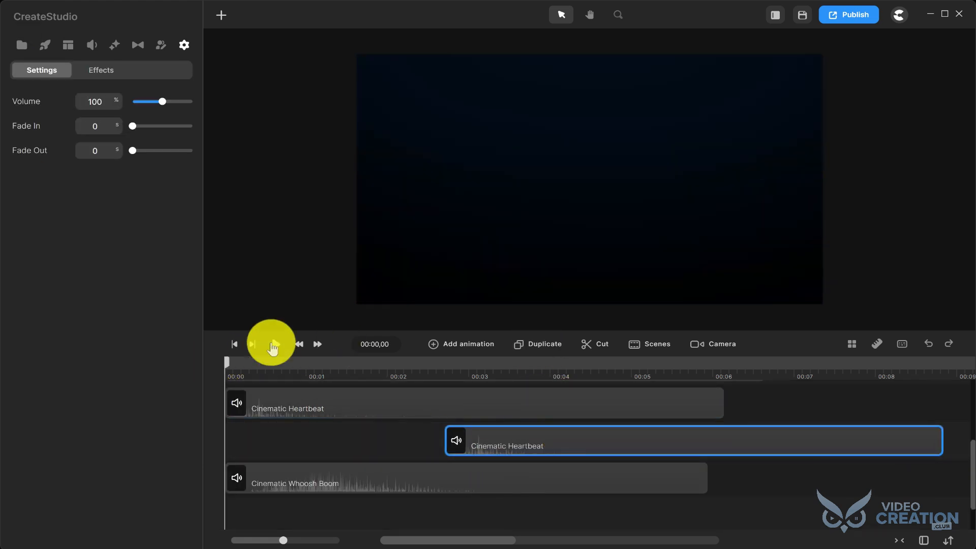
Add the Cinematic Boom 2 sound starting just before 00:04 and play that section.
{"action": "left_click", "coordinate": [22, 44]}
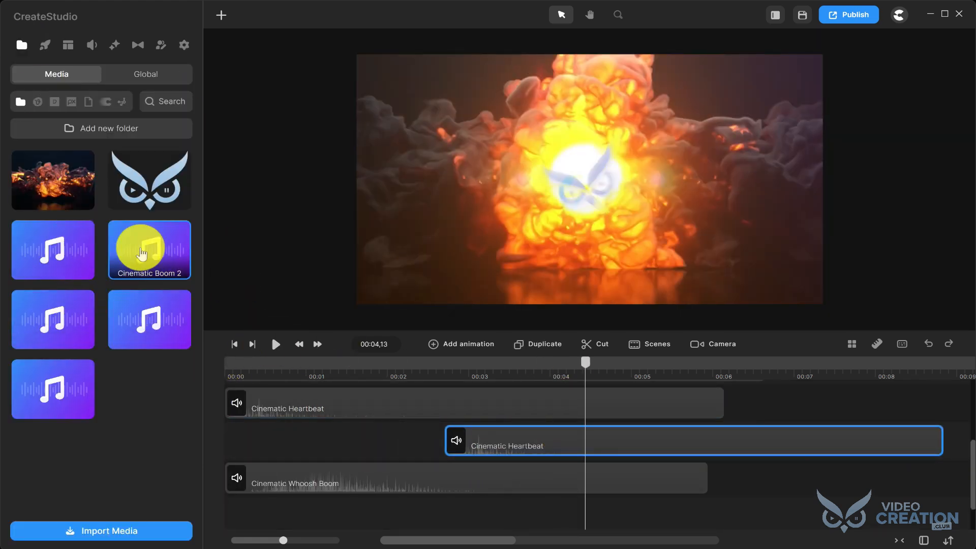
{"action": "left_click_drag", "start_coordinate": [142, 247], "coordinate": [569, 514]}
{"action": "left_click", "coordinate": [508, 361]}
{"action": "left_click", "coordinate": [276, 344]}
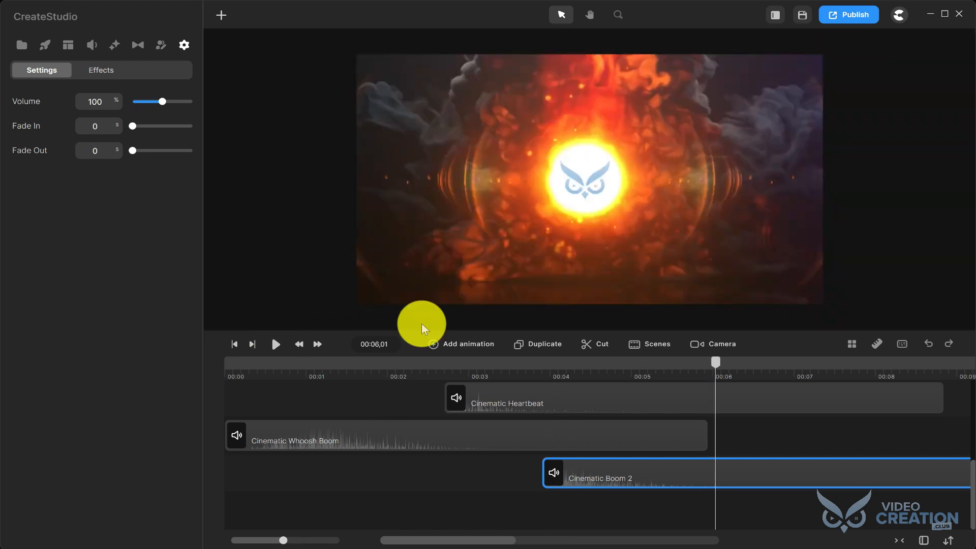
Add the Cinematic Whoosh Hit sound starting at about 00:03,17 and play the logo reveal.
{"action": "left_click", "coordinate": [552, 363]}
{"action": "left_click", "coordinate": [22, 45]}
{"action": "left_click_drag", "start_coordinate": [79, 391], "coordinate": [540, 479]}
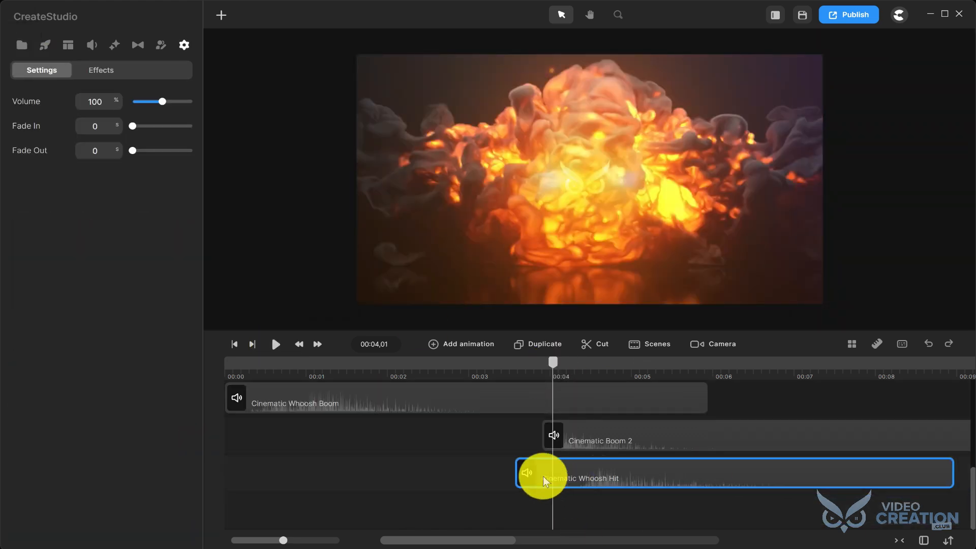
{"action": "left_click", "coordinate": [278, 343]}
{"action": "left_click", "coordinate": [282, 347]}
Trim the second Cinematic Heartbeat, Cinematic Boom 2 and Cinematic Whoosh Hit to the explosion clip's end and play the intro.
{"action": "scroll", "coordinate": [579, 472], "scroll_direction": "up", "scroll_amount": 1}
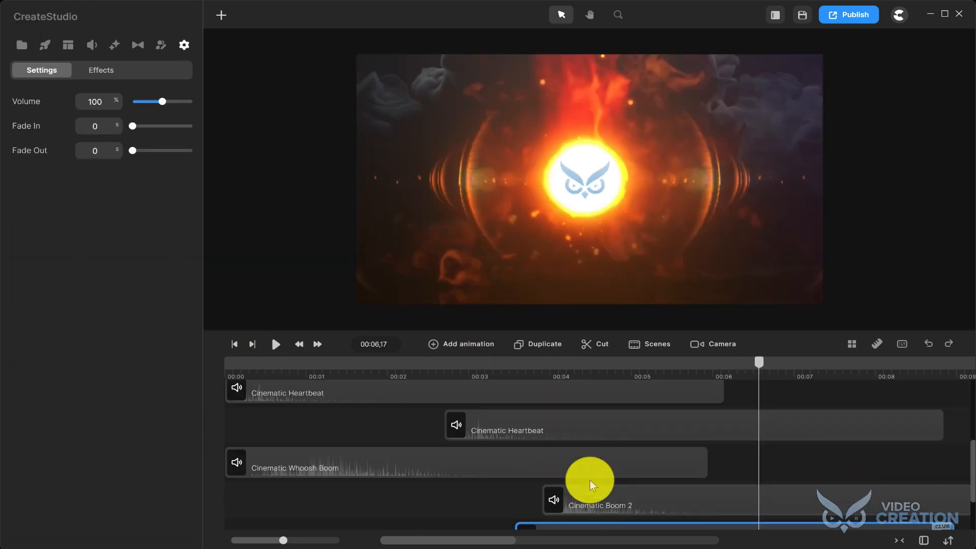
{"action": "left_click_drag", "start_coordinate": [283, 540], "coordinate": [270, 540]}
{"action": "scroll", "coordinate": [681, 457], "scroll_direction": "down", "scroll_amount": 1}
{"action": "scroll", "coordinate": [681, 454], "scroll_direction": "up", "scroll_amount": 2}
{"action": "scroll", "coordinate": [681, 454], "scroll_direction": "down", "scroll_amount": 1}
{"action": "left_click_drag", "start_coordinate": [673, 449], "coordinate": [561, 448]}
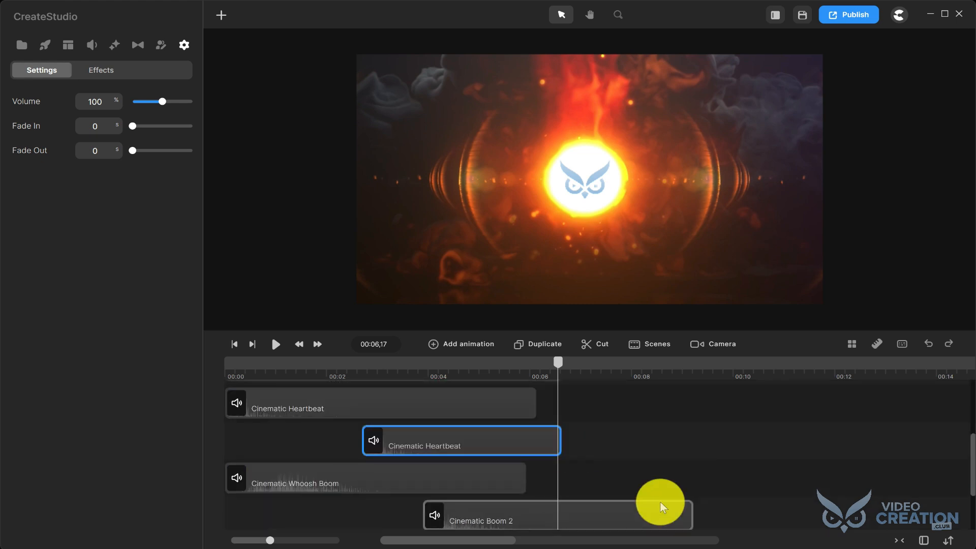
{"action": "left_click_drag", "start_coordinate": [691, 515], "coordinate": [557, 515]}
{"action": "scroll", "coordinate": [610, 509], "scroll_direction": "down", "scroll_amount": 2}
{"action": "left_click_drag", "start_coordinate": [677, 489], "coordinate": [564, 490]}
{"action": "left_click", "coordinate": [235, 362]}
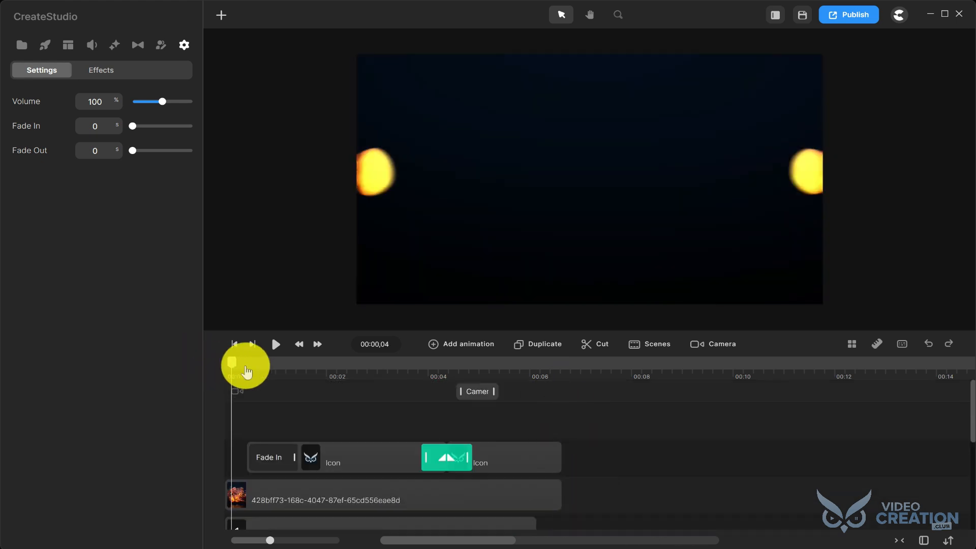
{"action": "left_click", "coordinate": [276, 344]}
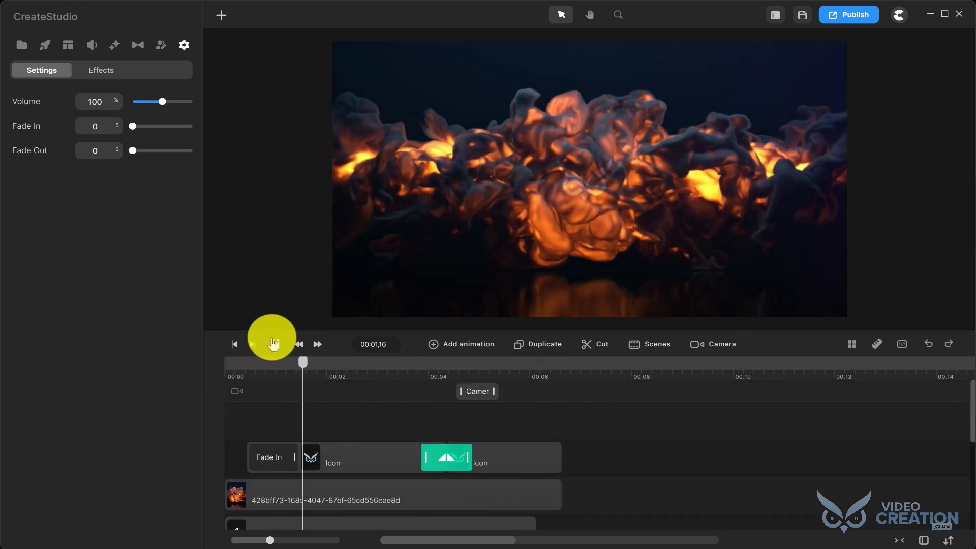
Set the second owl icon clip to the Difference blend mode with 91% opacity and play the intro from the start.
{"action": "left_click", "coordinate": [506, 428]}
{"action": "left_click", "coordinate": [499, 450]}
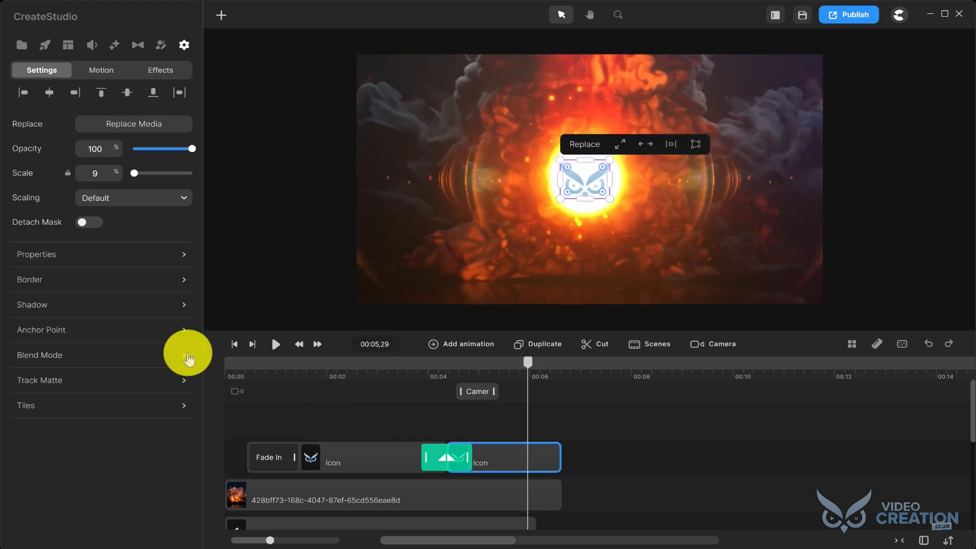
{"action": "left_click", "coordinate": [87, 356]}
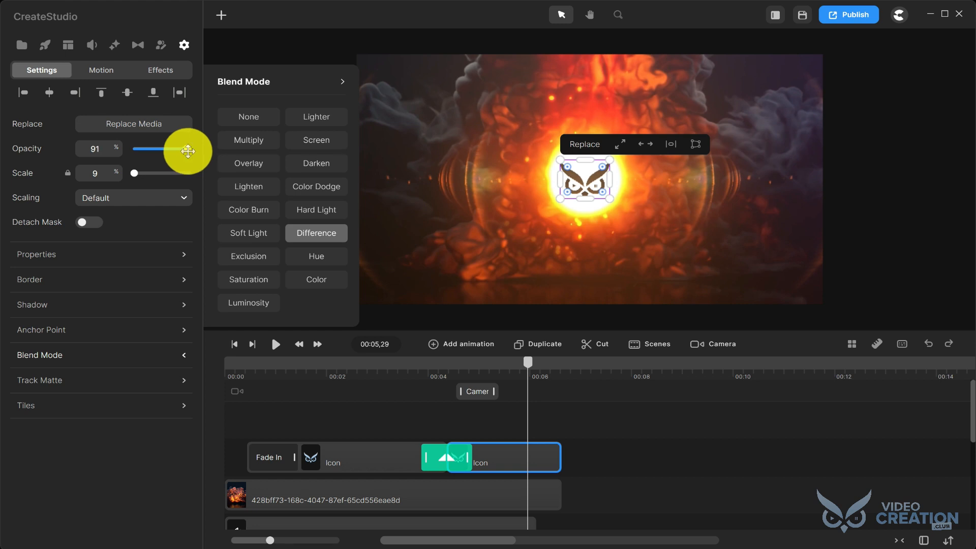
{"action": "left_click", "coordinate": [609, 452]}
{"action": "left_click_drag", "start_coordinate": [527, 361], "coordinate": [192, 360]}
{"action": "left_click", "coordinate": [276, 344]}
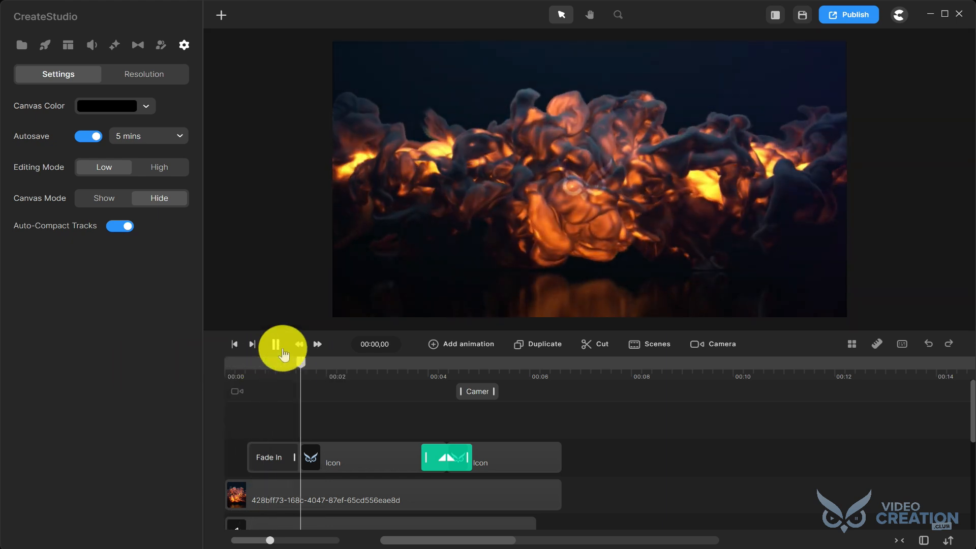